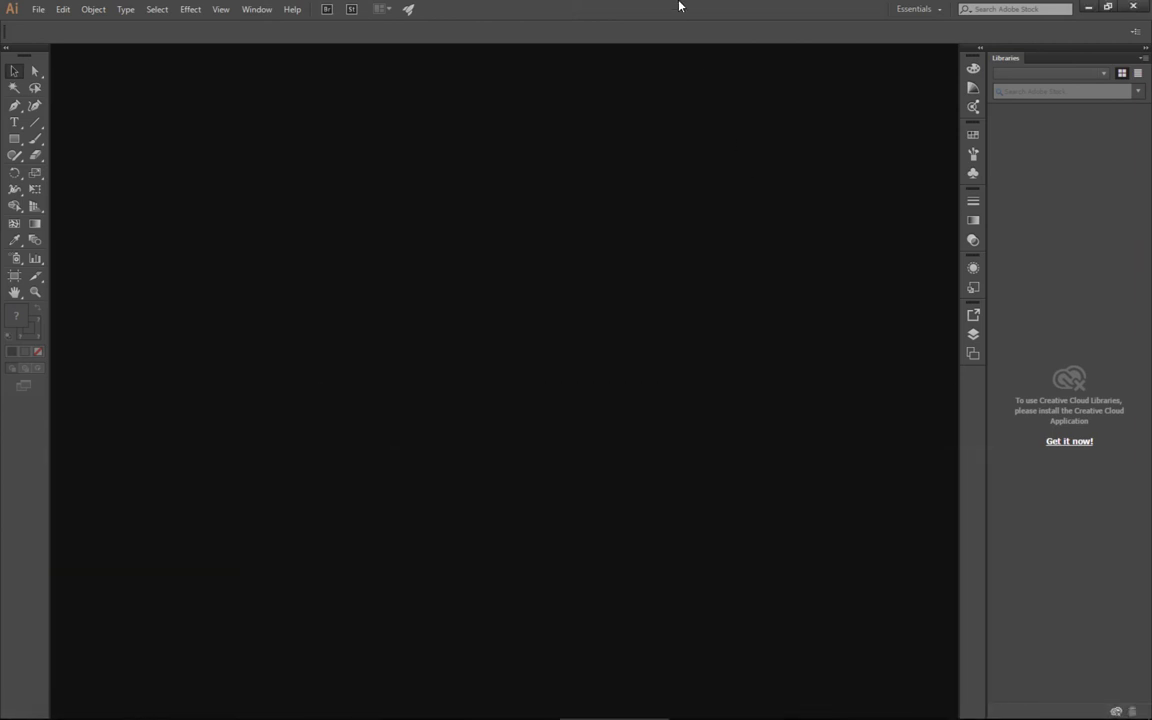
Create a new Letter-size (612 × 792 pt) Print document with the default settings.
{"action": "key", "text": "ctrl+n"}
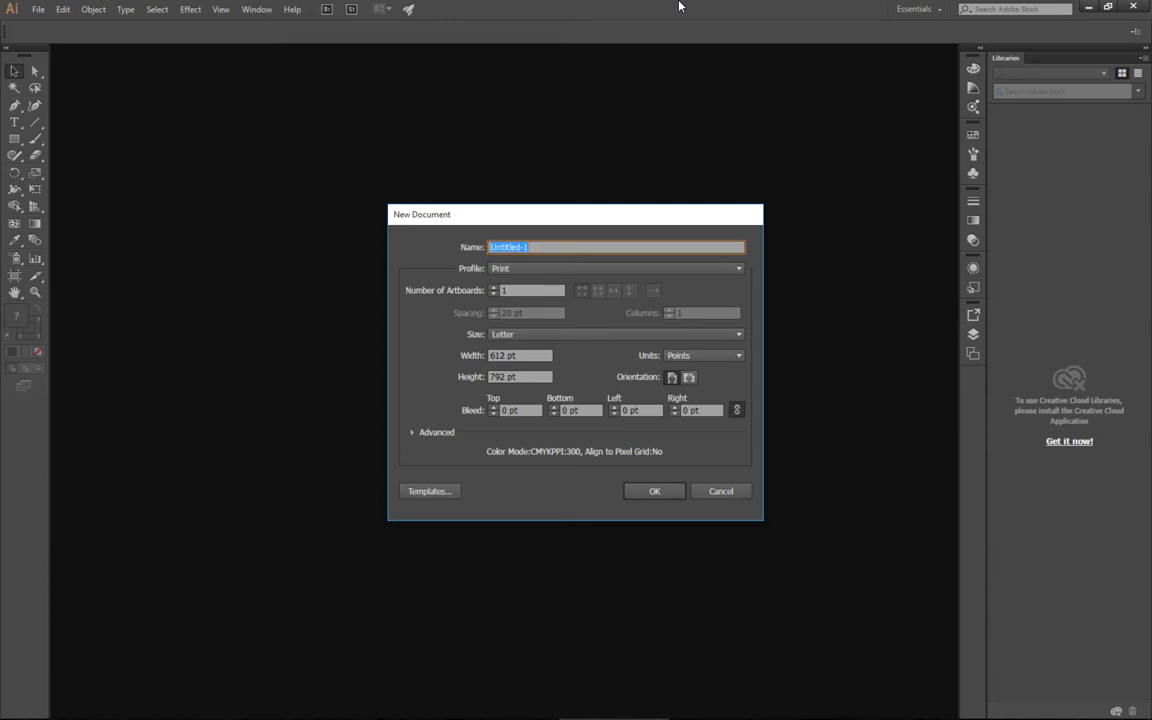
{"action": "key", "text": "Return"}
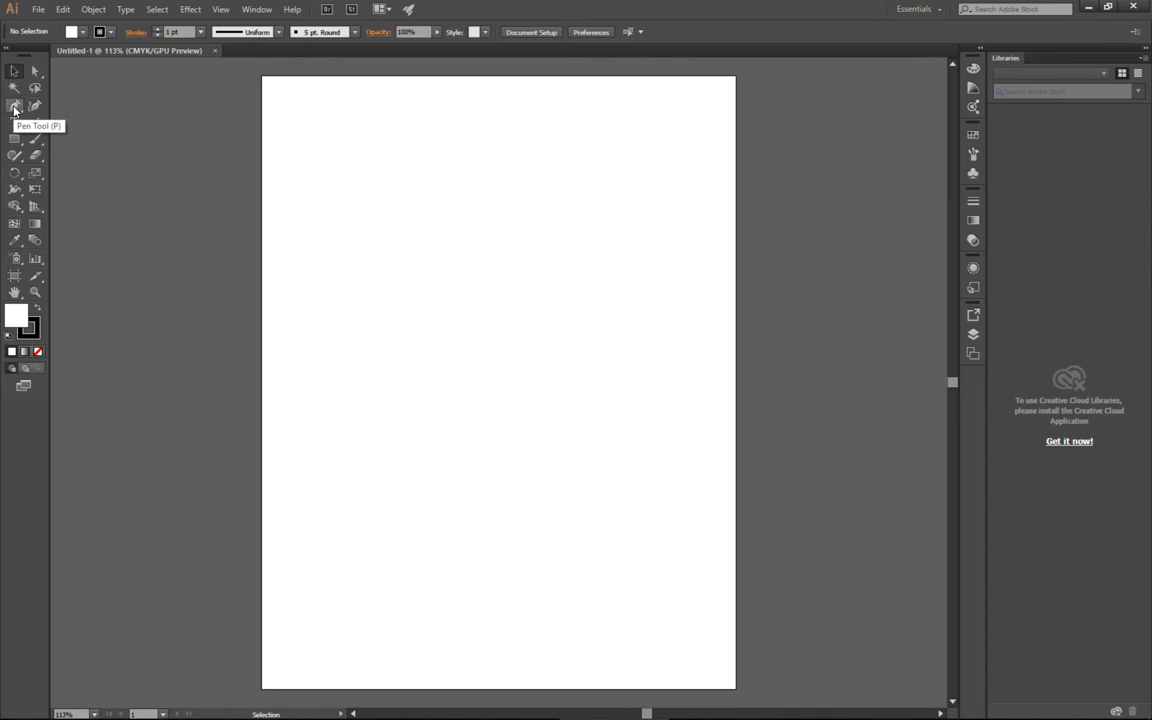
Choose the Pen tool and set colours to a black fill with no stroke.
{"action": "left_click", "coordinate": [13, 107]}
{"action": "left_click", "coordinate": [14, 104]}
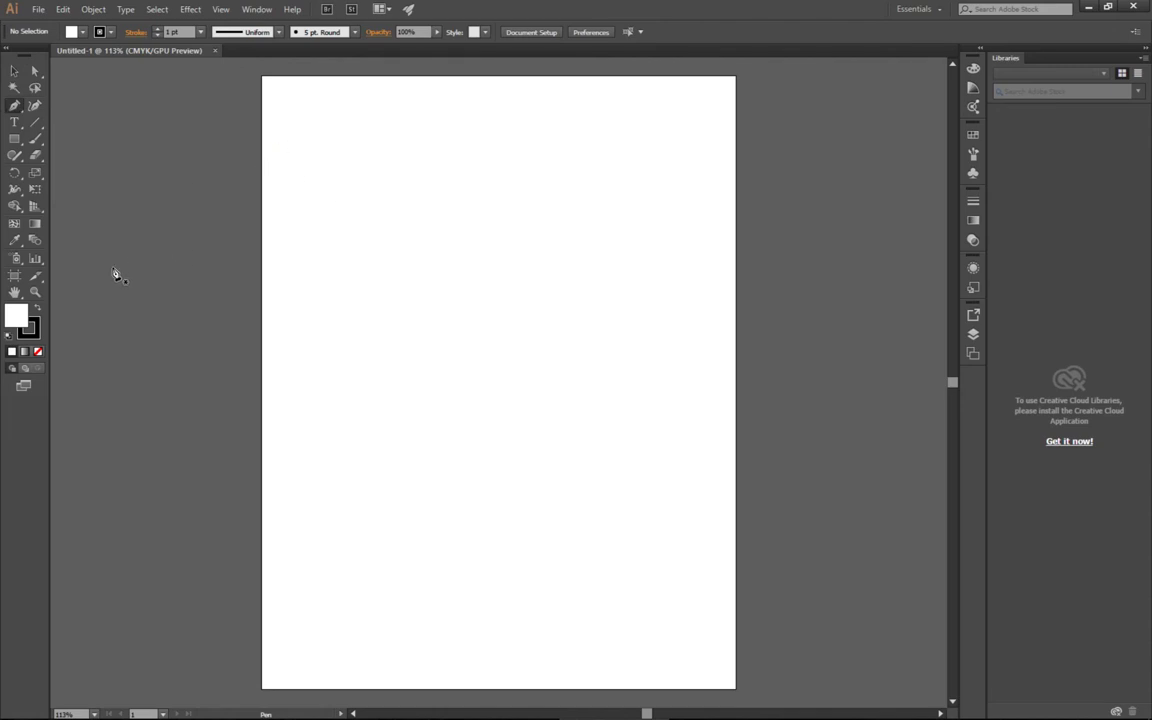
{"action": "left_click", "coordinate": [39, 309]}
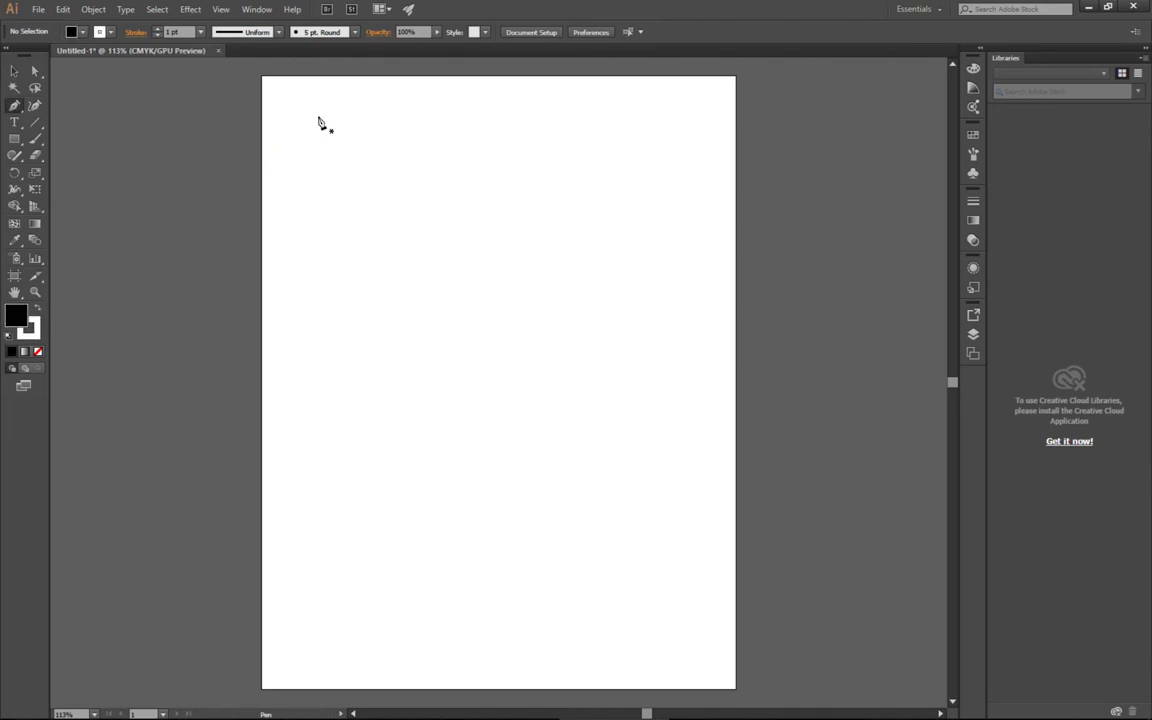
{"action": "left_click", "coordinate": [30, 334]}
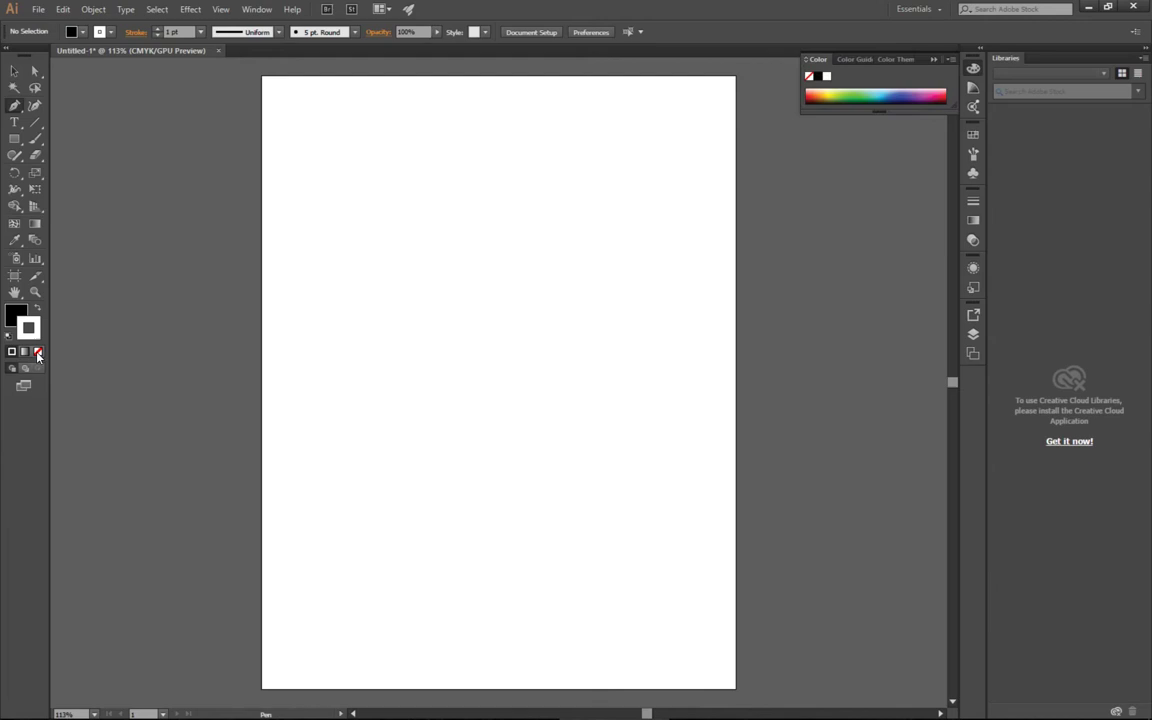
{"action": "left_click", "coordinate": [38, 353]}
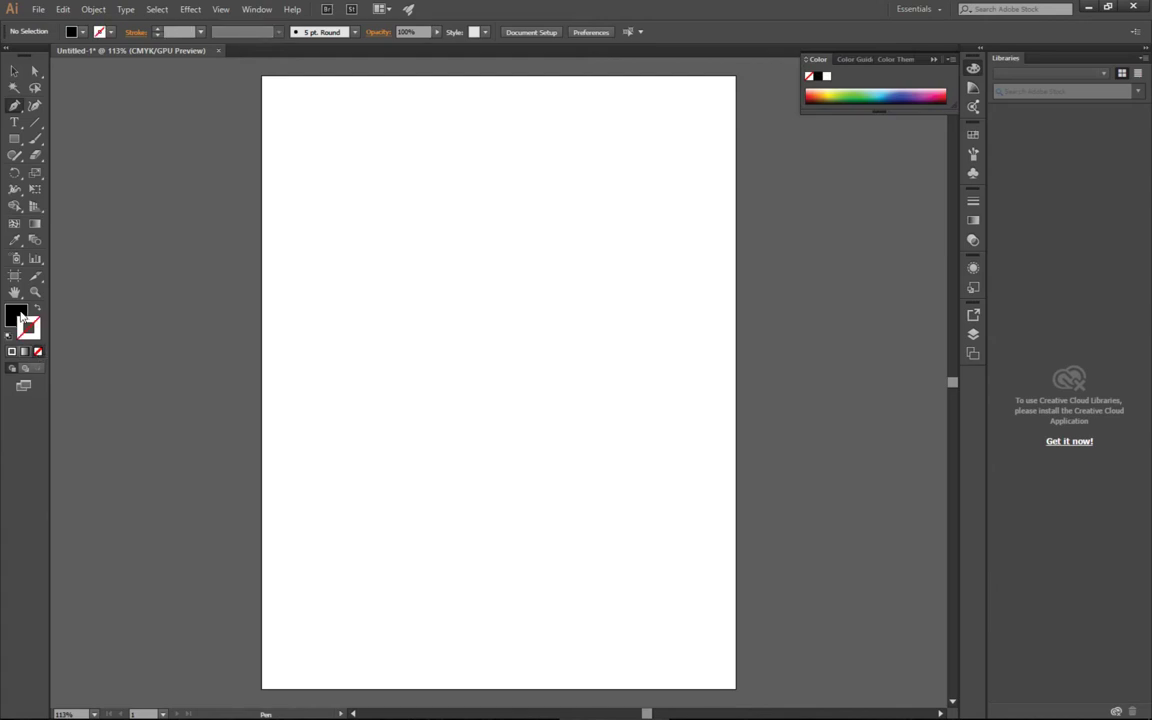
Draw a closed nine-point outline of the b's tall stem joined to a pointed pentagonal bowl.
{"action": "left_click", "coordinate": [314, 117]}
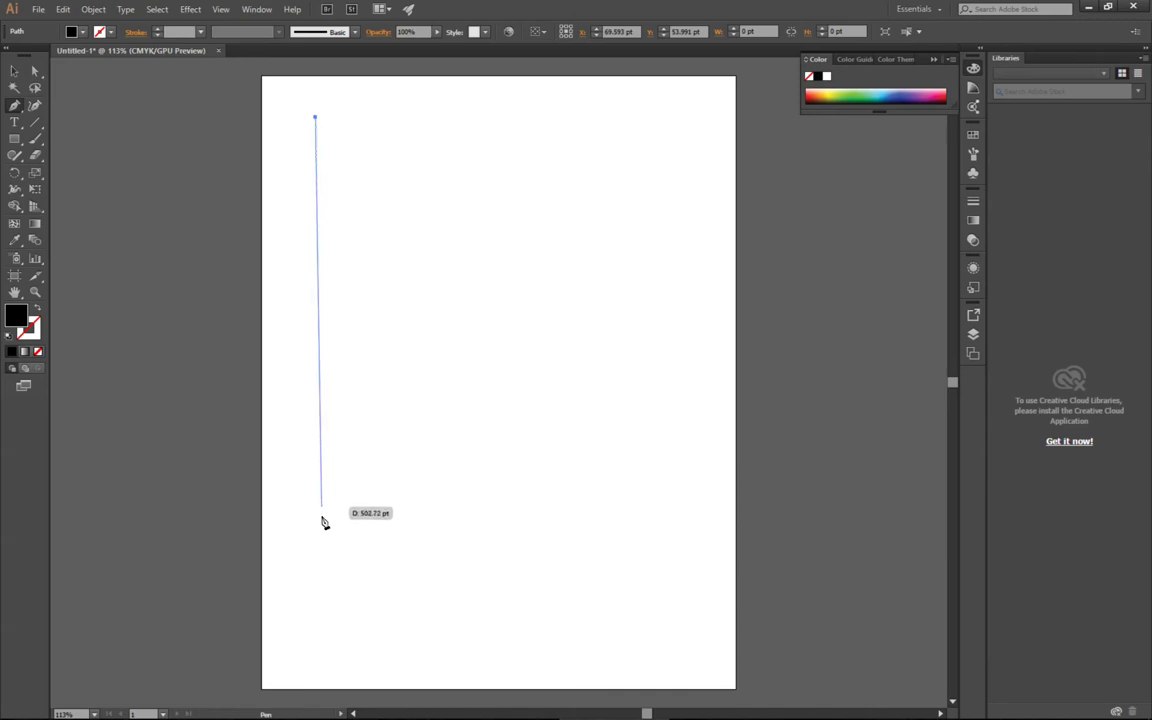
{"action": "left_click", "coordinate": [315, 622]}
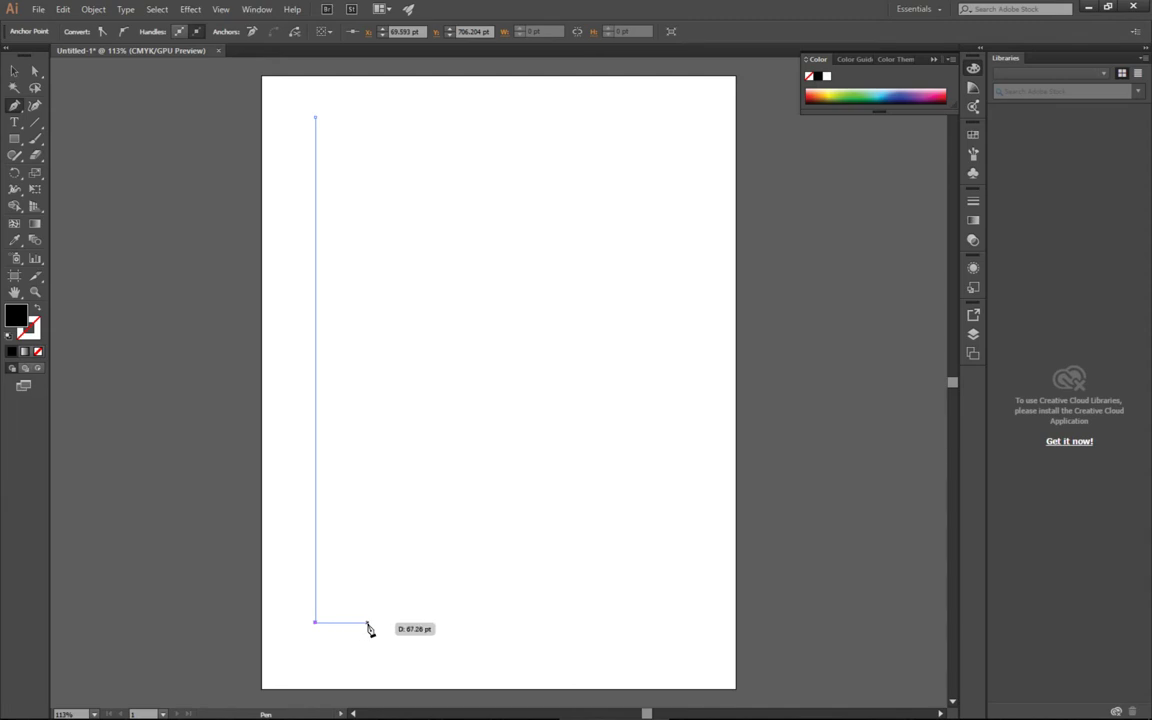
{"action": "left_click", "coordinate": [370, 623]}
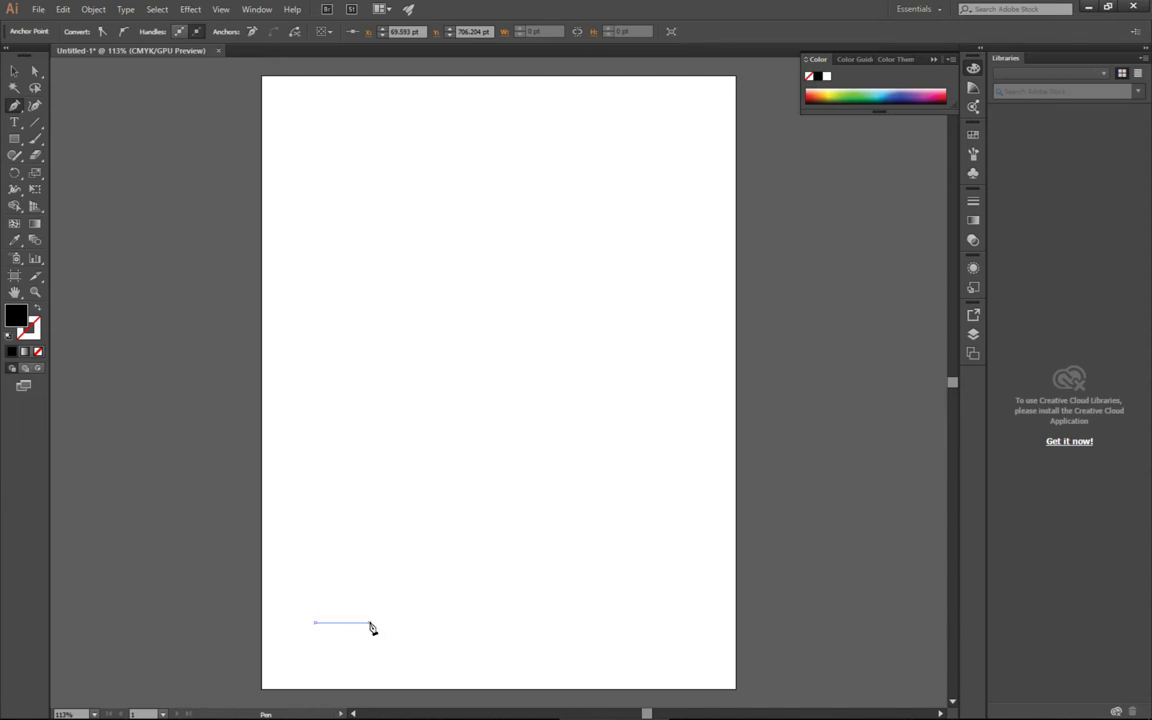
{"action": "left_click", "coordinate": [369, 550]}
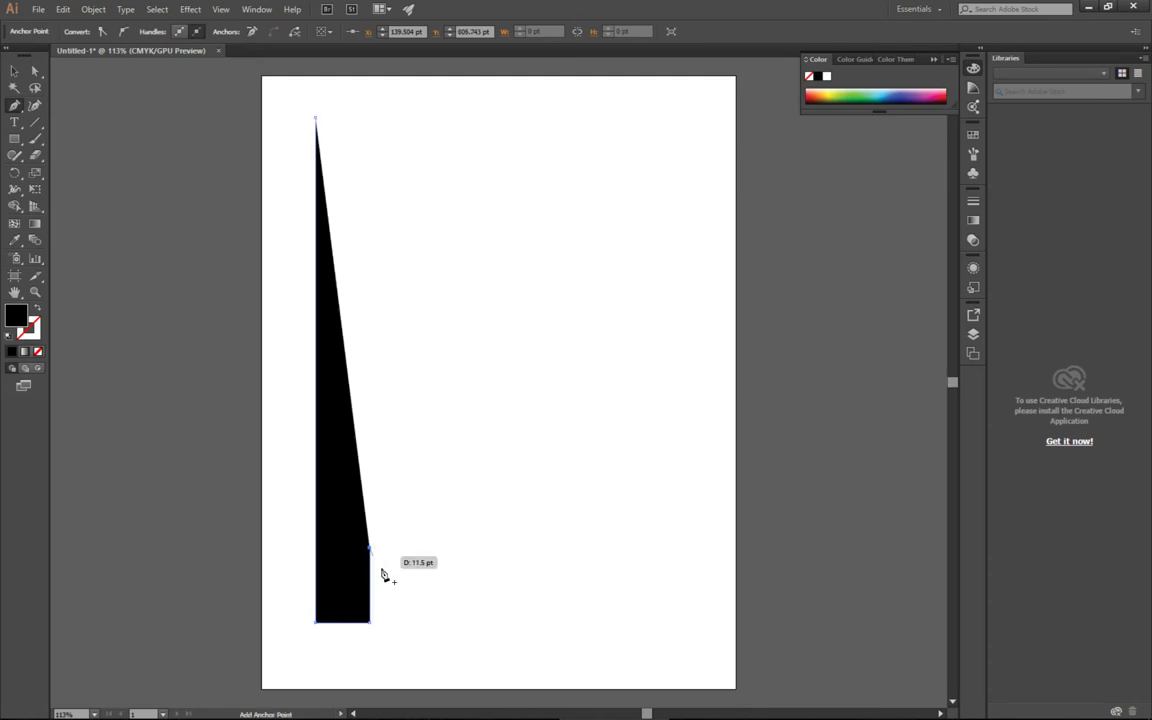
{"action": "left_click", "coordinate": [501, 622]}
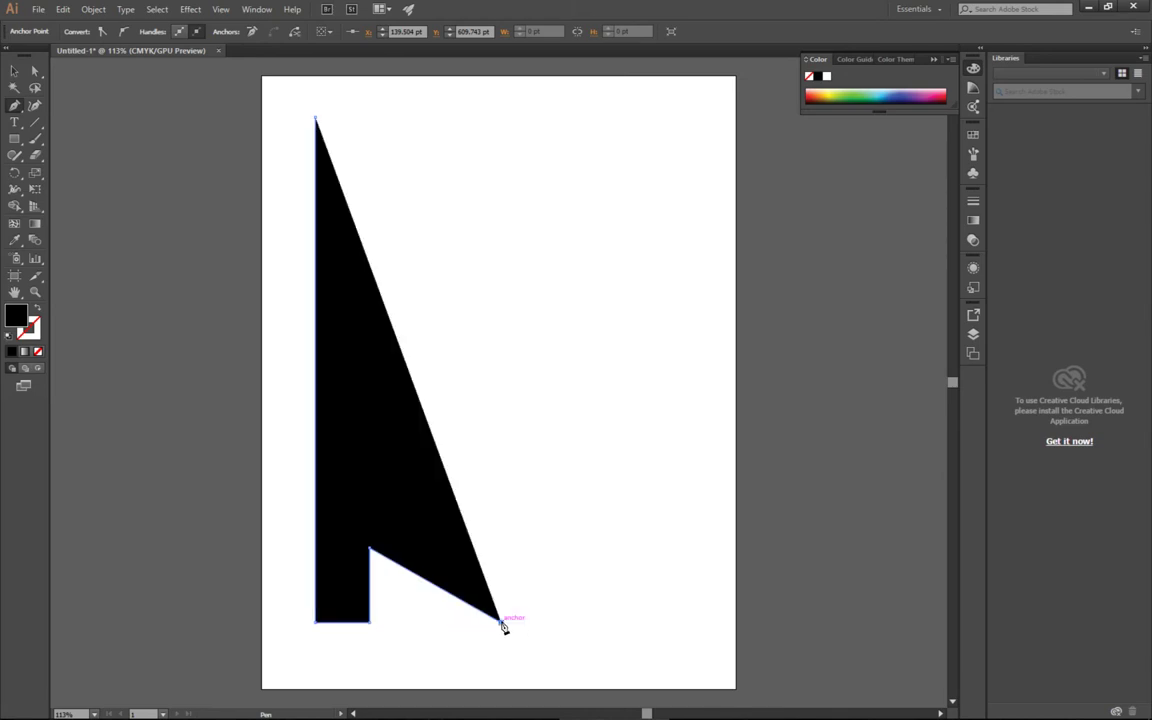
{"action": "left_click", "coordinate": [684, 452]}
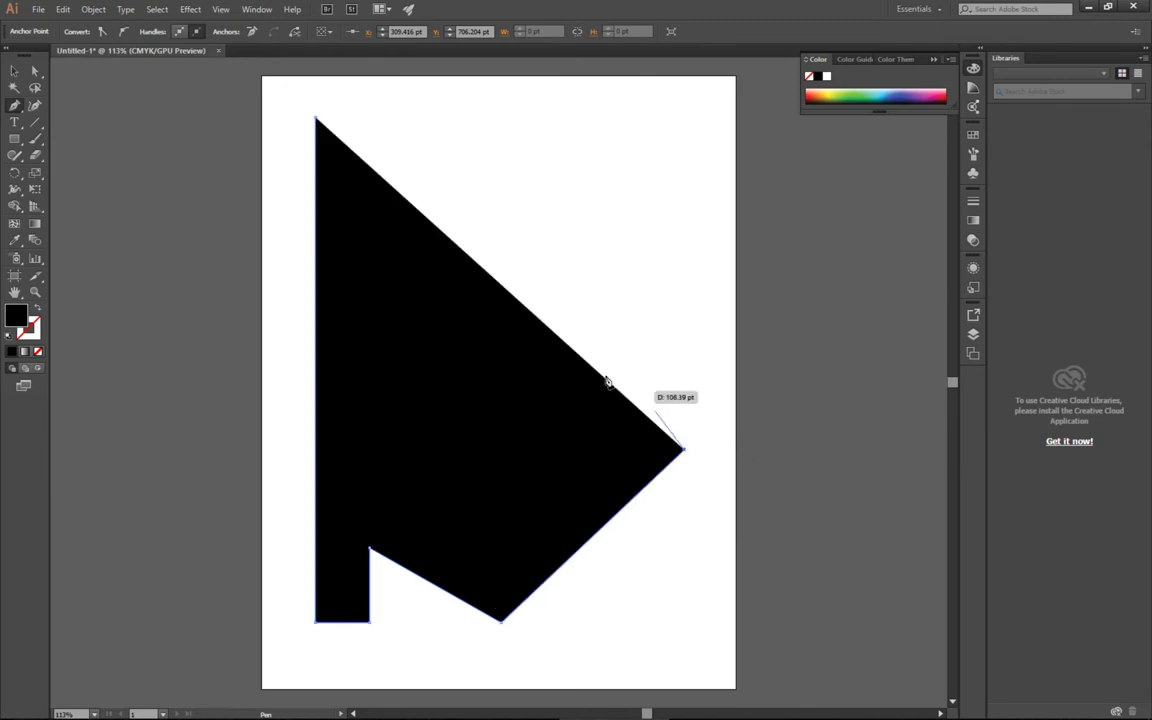
{"action": "left_click", "coordinate": [498, 327]}
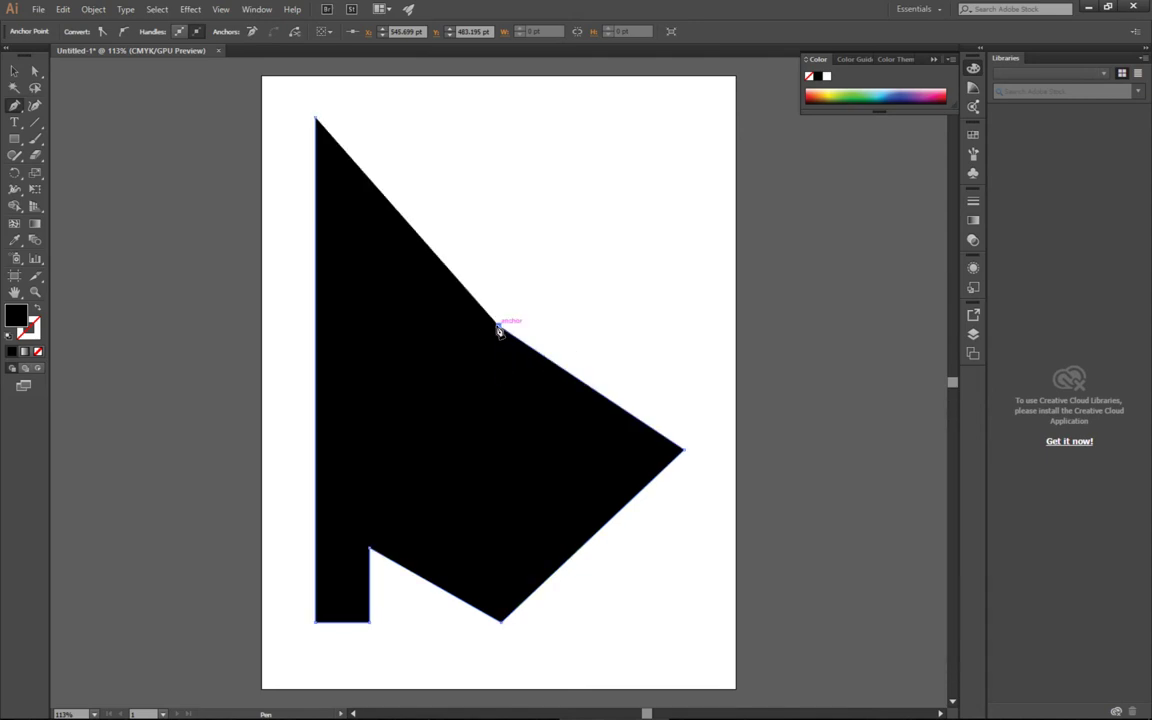
{"action": "left_click", "coordinate": [365, 383]}
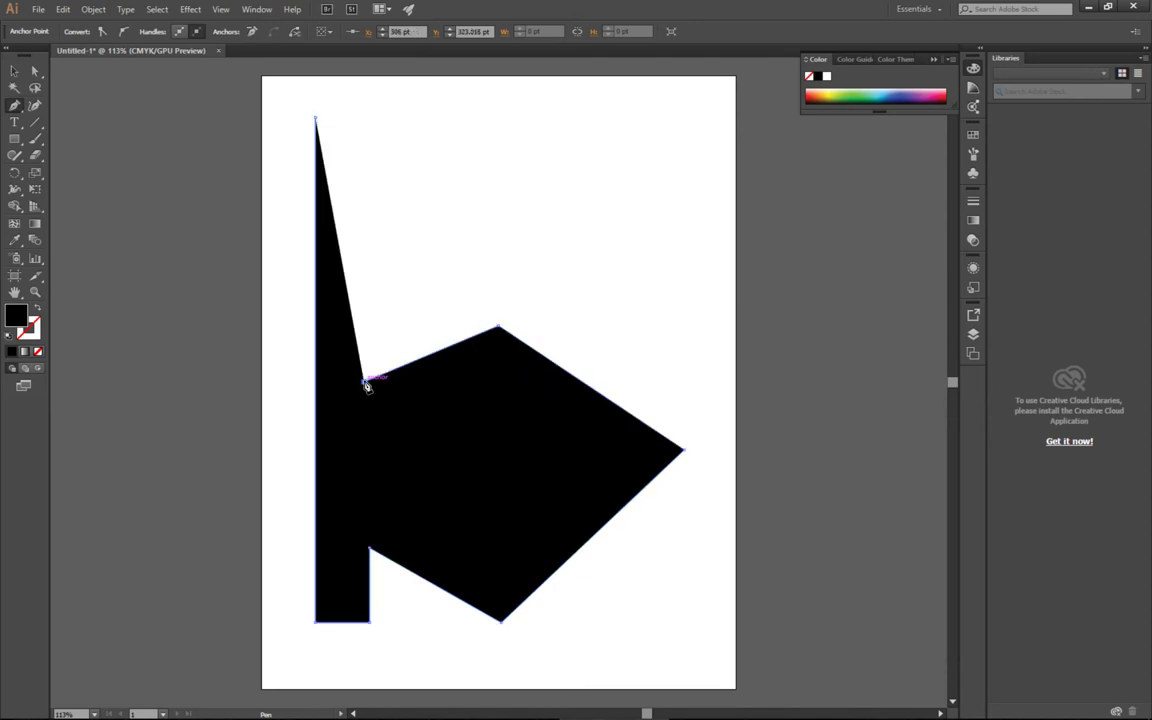
{"action": "left_click", "coordinate": [361, 118]}
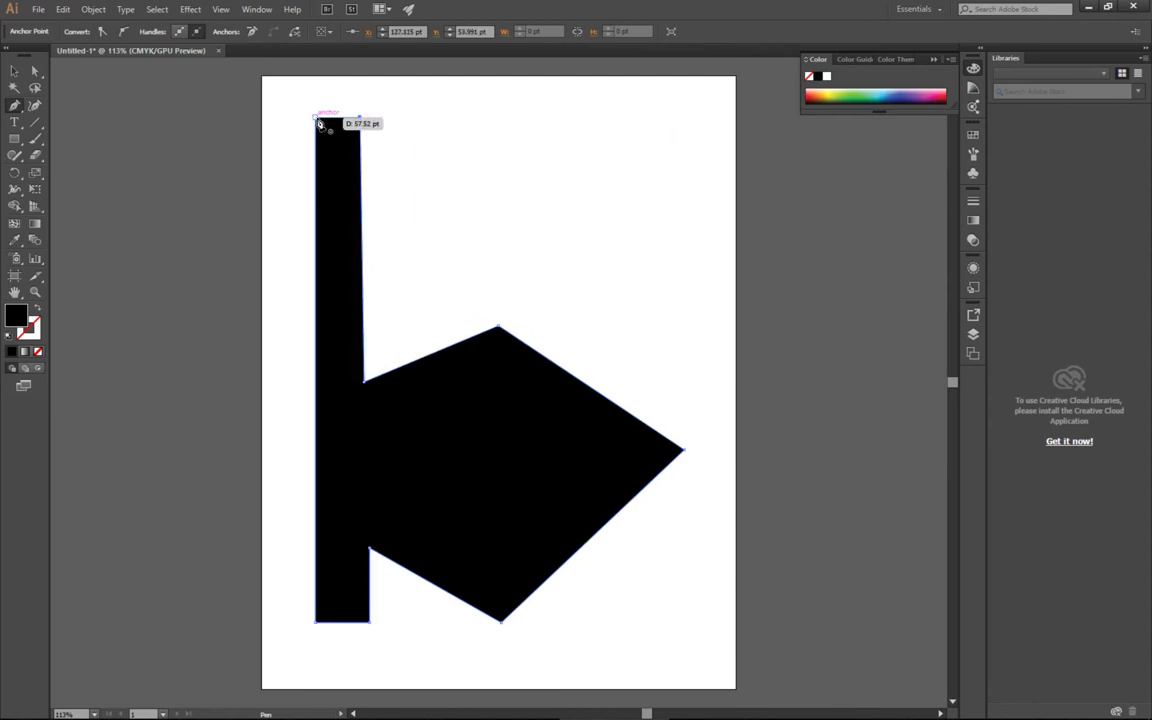
{"action": "left_click", "coordinate": [316, 120]}
Deselect the black shape and set the fill colour to red F4084E.
{"action": "left_click", "coordinate": [14, 71]}
{"action": "left_click", "coordinate": [689, 103]}
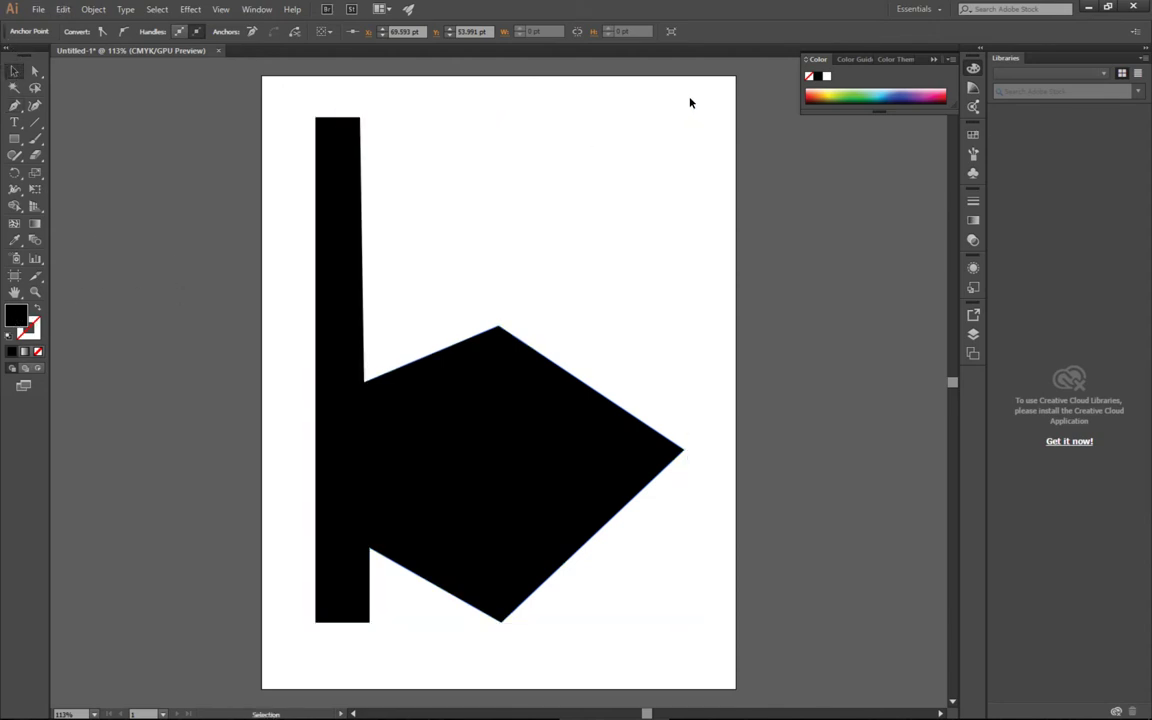
{"action": "double_click", "coordinate": [16, 318]}
{"action": "mouse_move", "coordinate": [565, 303]}
{"action": "left_mouse_down"}
{"action": "mouse_move", "coordinate": [550, 300]}
{"action": "mouse_move", "coordinate": [562, 280]}
{"action": "left_mouse_up"}
{"action": "left_click", "coordinate": [718, 279]}
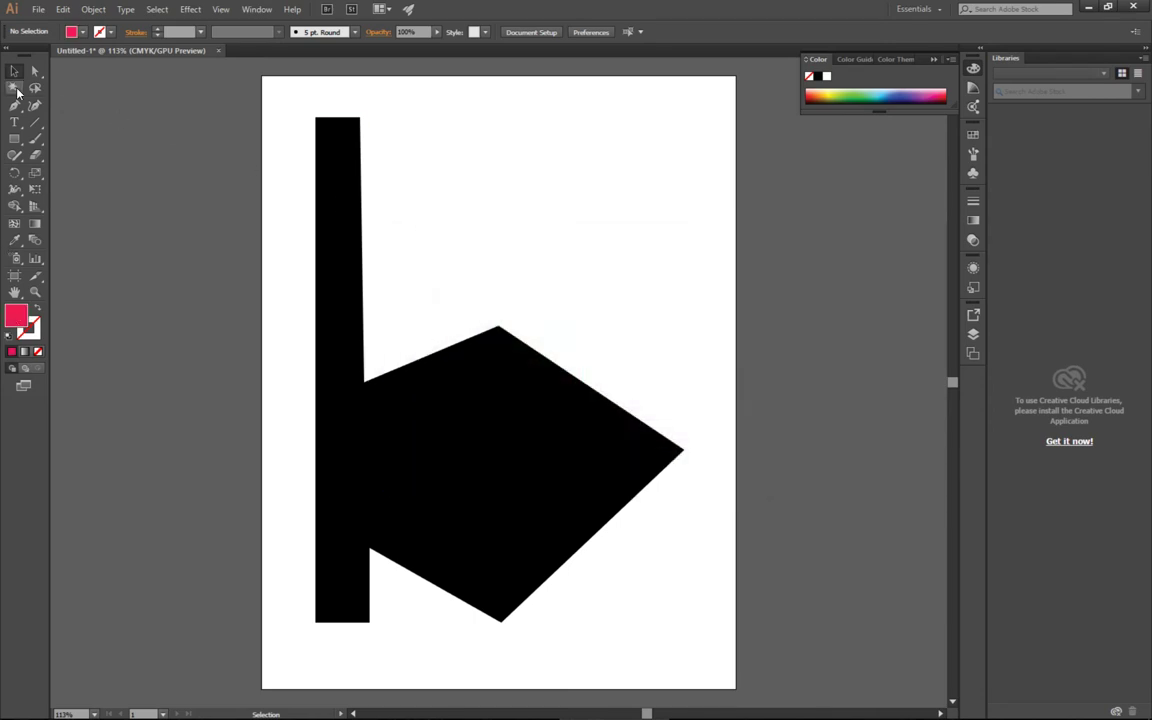
Draw a closed five-point red pentagon inside the b's bowl.
{"action": "left_click", "coordinate": [14, 105]}
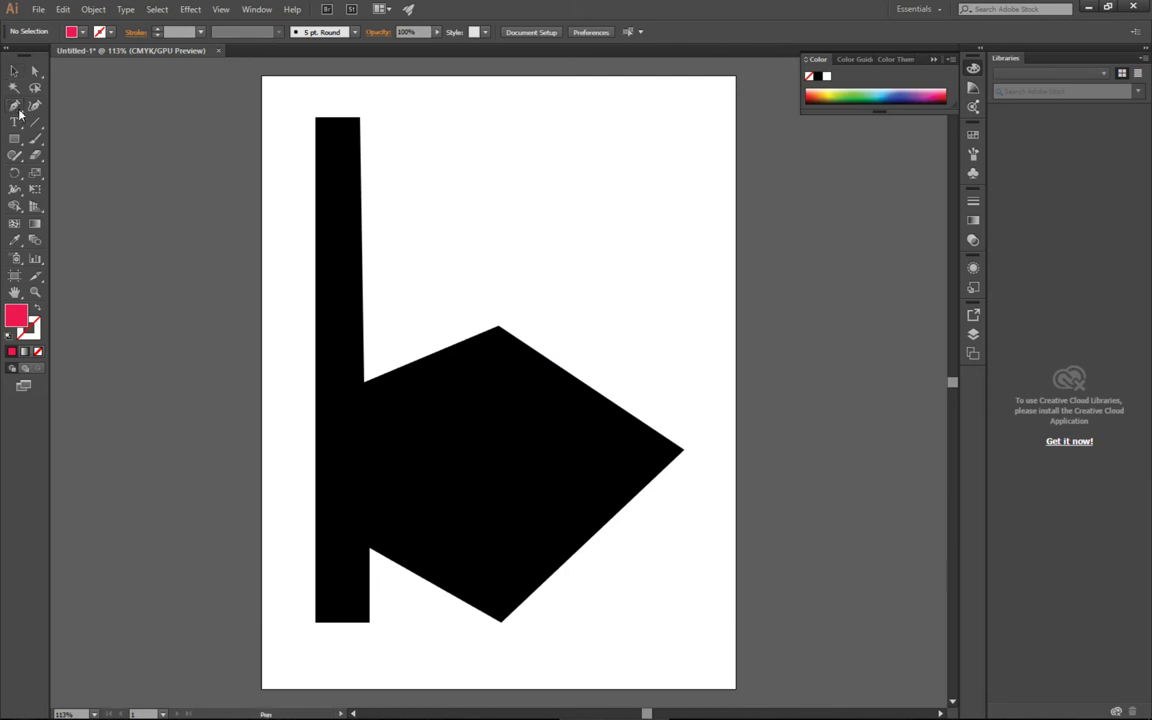
{"action": "left_click", "coordinate": [499, 371]}
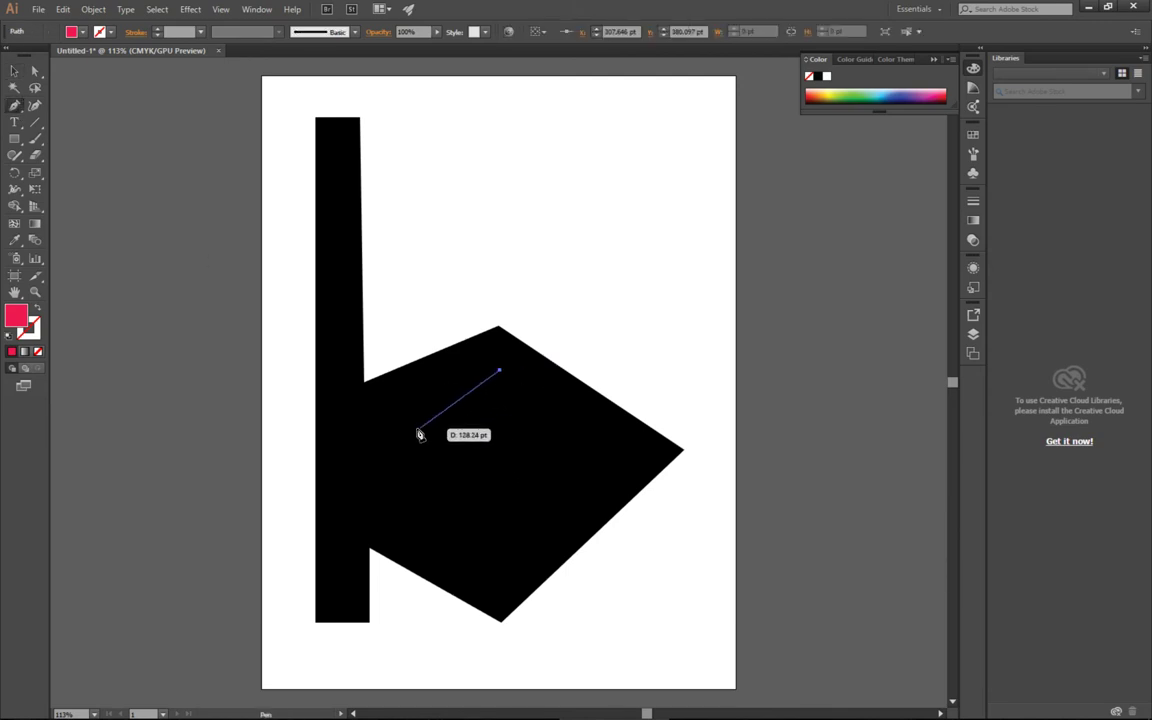
{"action": "left_click", "coordinate": [365, 410]}
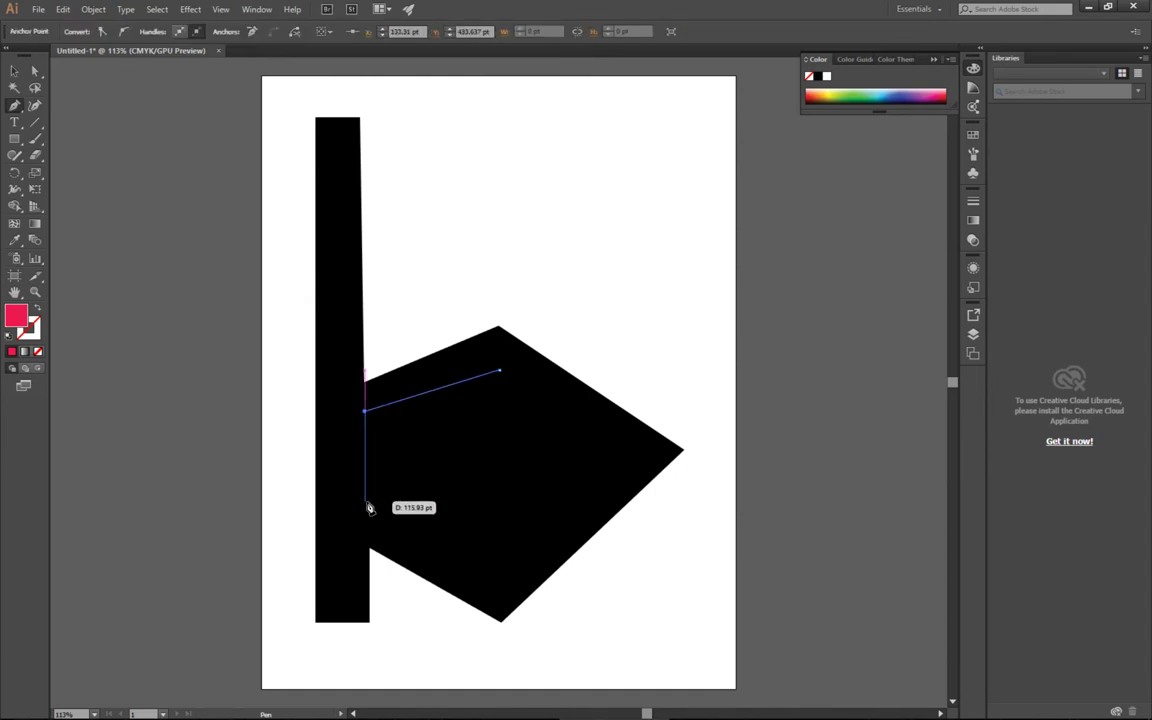
{"action": "left_click", "coordinate": [366, 517]}
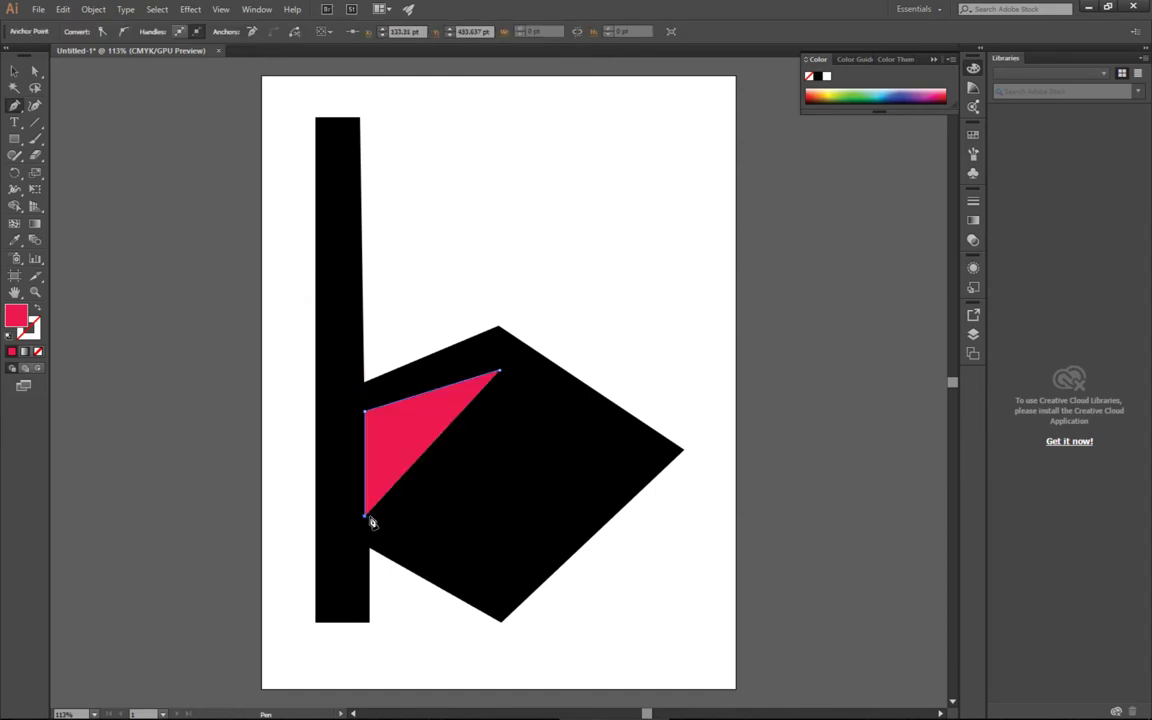
{"action": "left_click", "coordinate": [498, 580]}
{"action": "left_click", "coordinate": [634, 456]}
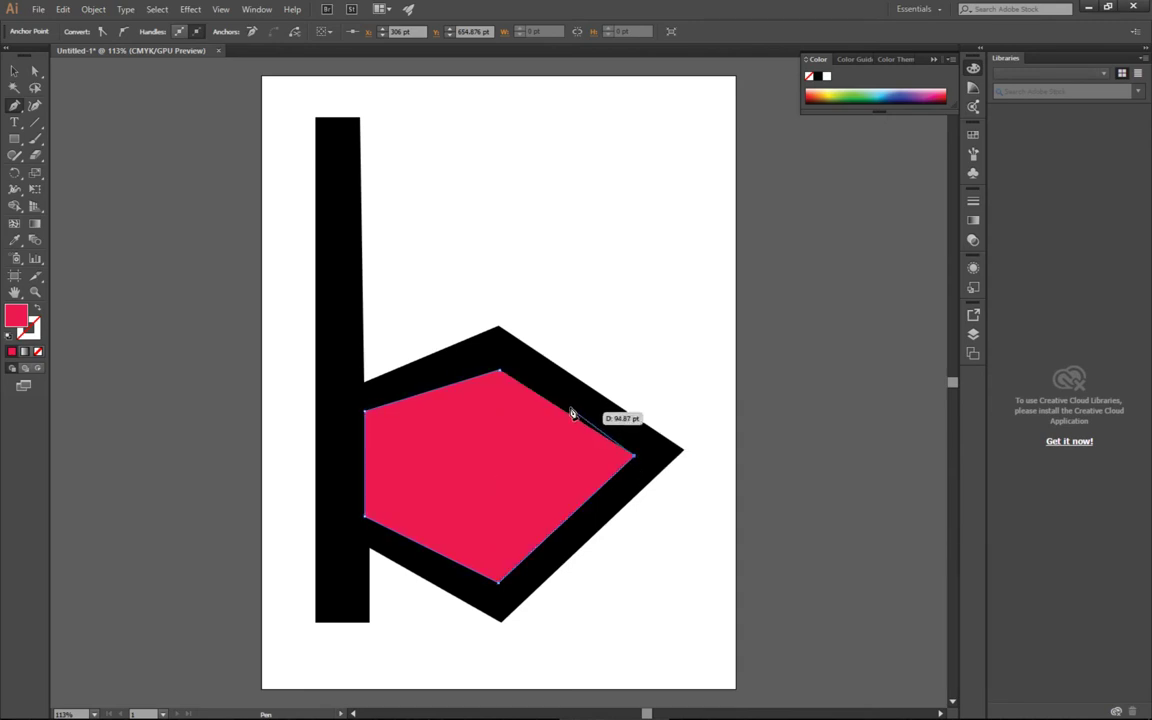
{"action": "left_click", "coordinate": [503, 372]}
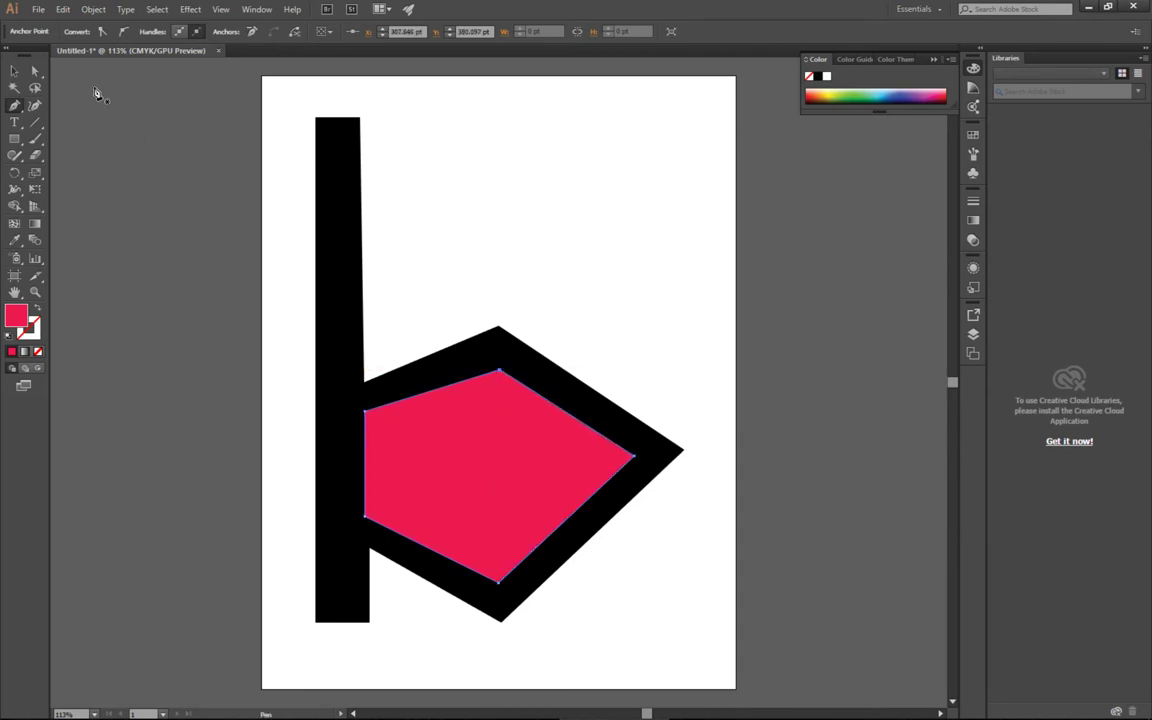
{"action": "left_click", "coordinate": [14, 71]}
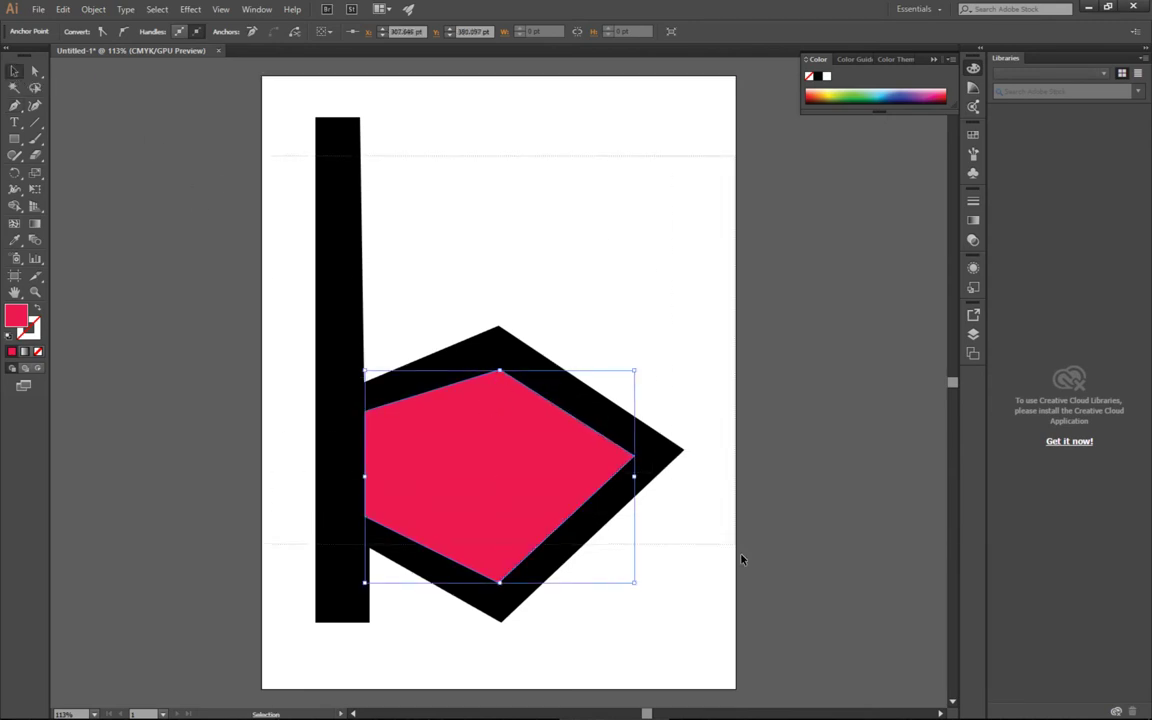
Select both shapes and make them one compound path, cutting the pentagon out as a hole.
{"action": "key", "text": "ctrl+a"}
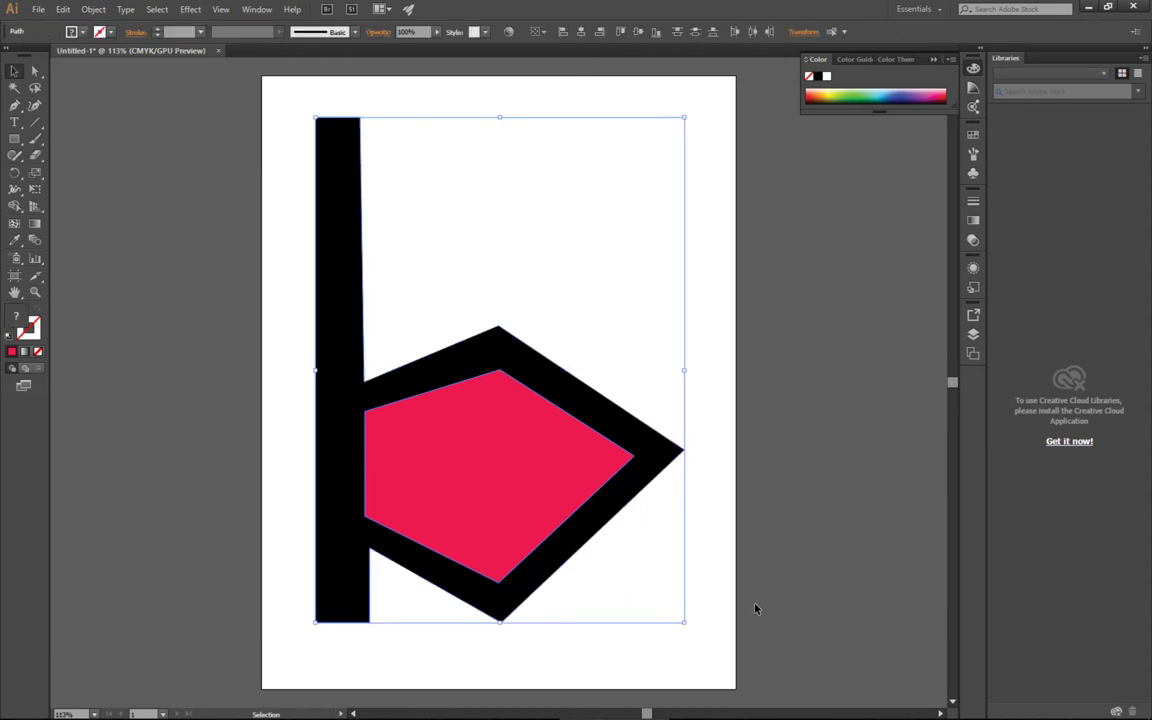
{"action": "right_click", "coordinate": [520, 456]}
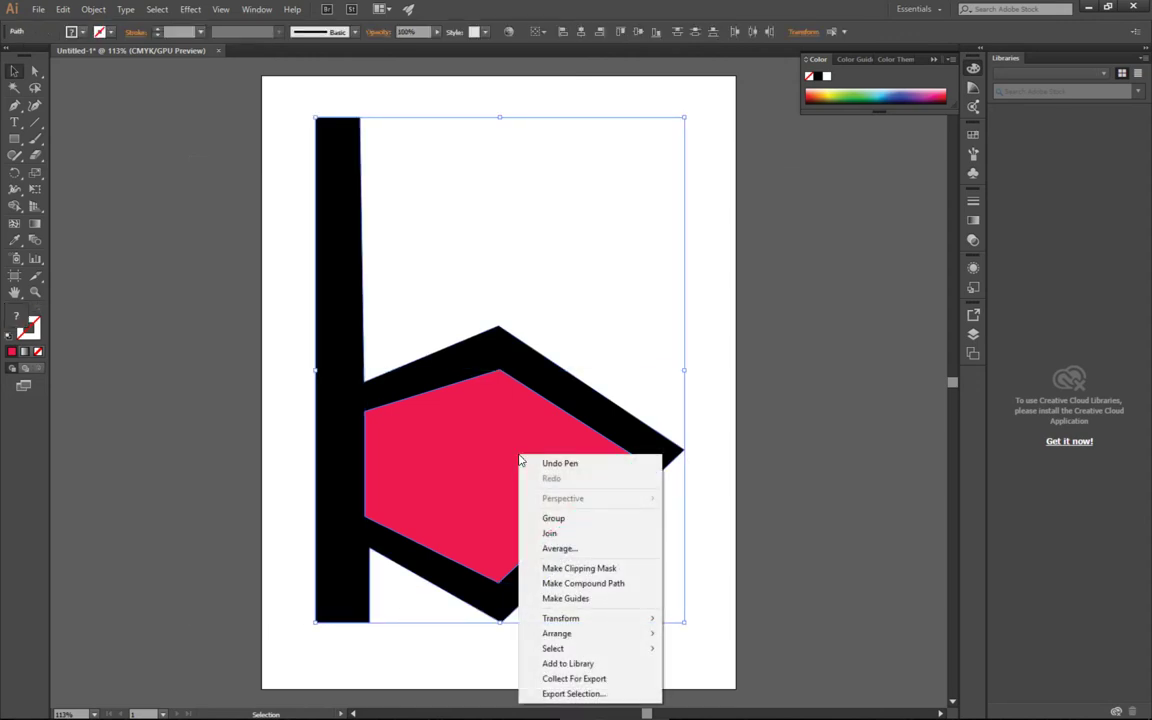
{"action": "left_click", "coordinate": [594, 584]}
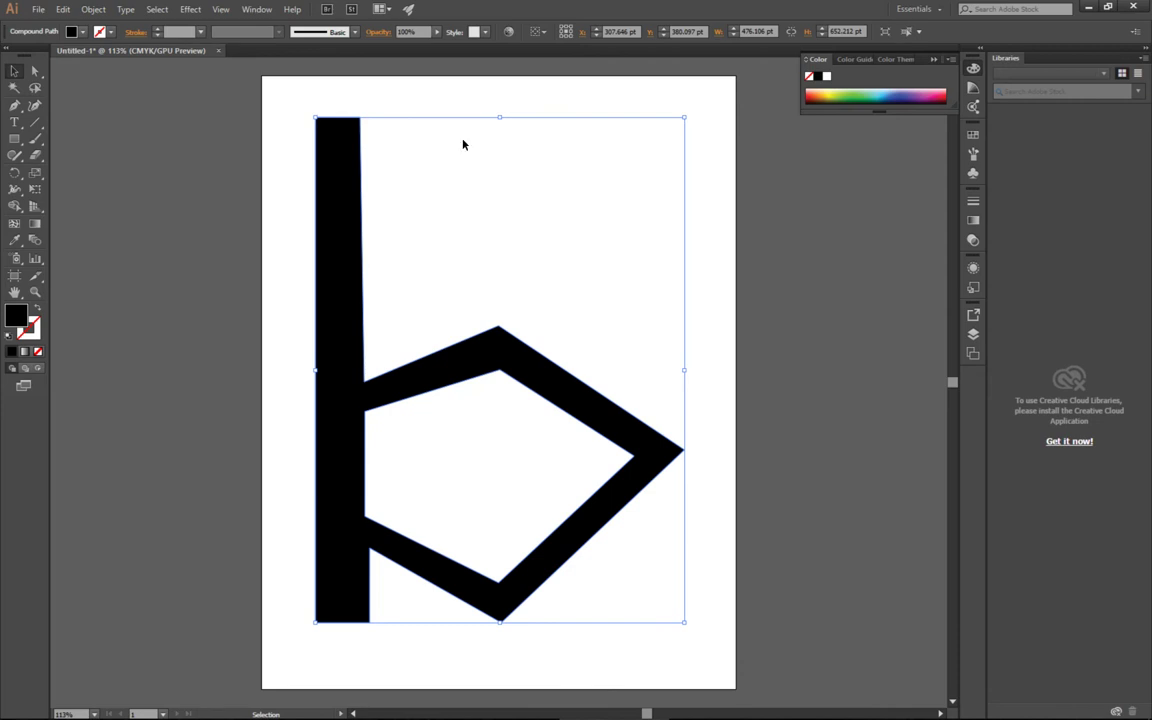
Convert the outer bowl's top, right and bottom corners into smooth curves.
{"action": "left_click", "coordinate": [13, 110]}
{"action": "left_click", "coordinate": [86, 155]}
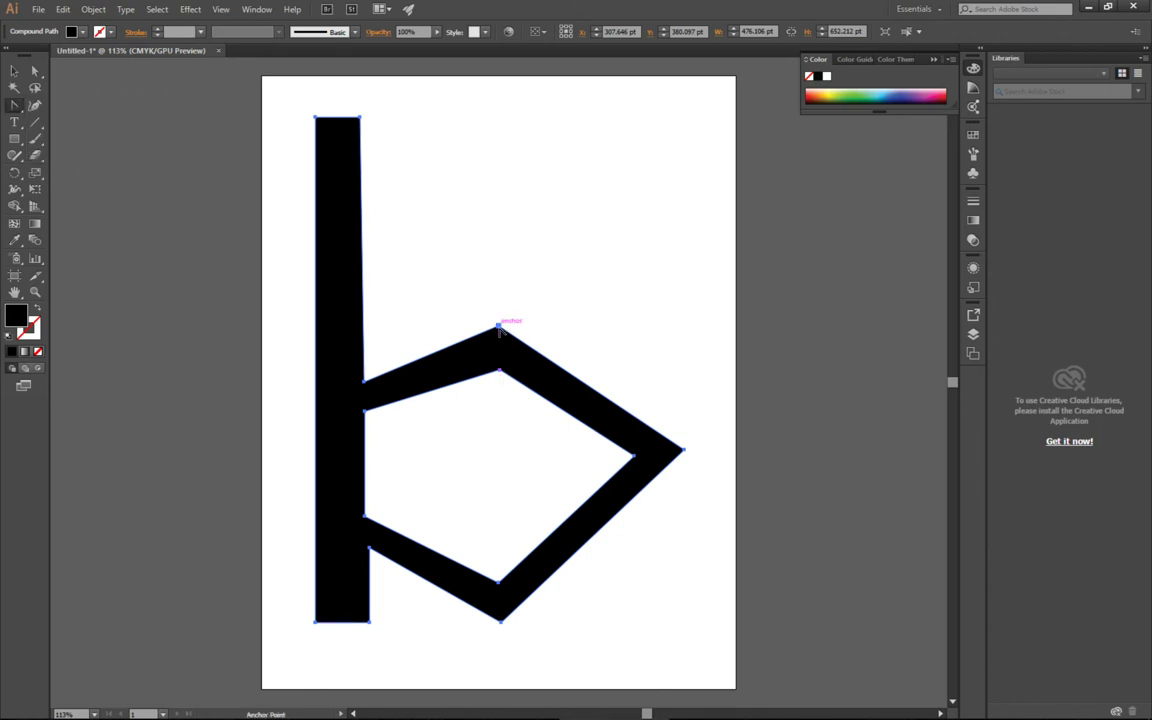
{"action": "left_click_drag", "start_coordinate": [498, 326], "coordinate": [567, 327]}
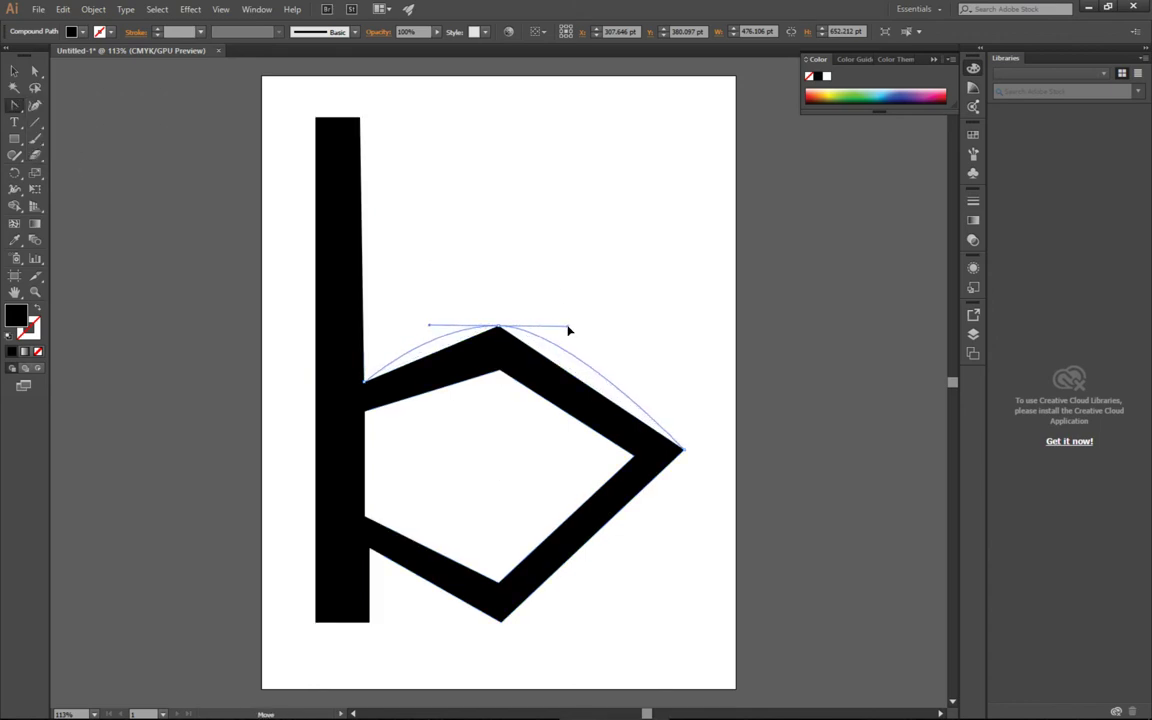
{"action": "left_click_drag", "start_coordinate": [684, 450], "coordinate": [684, 546]}
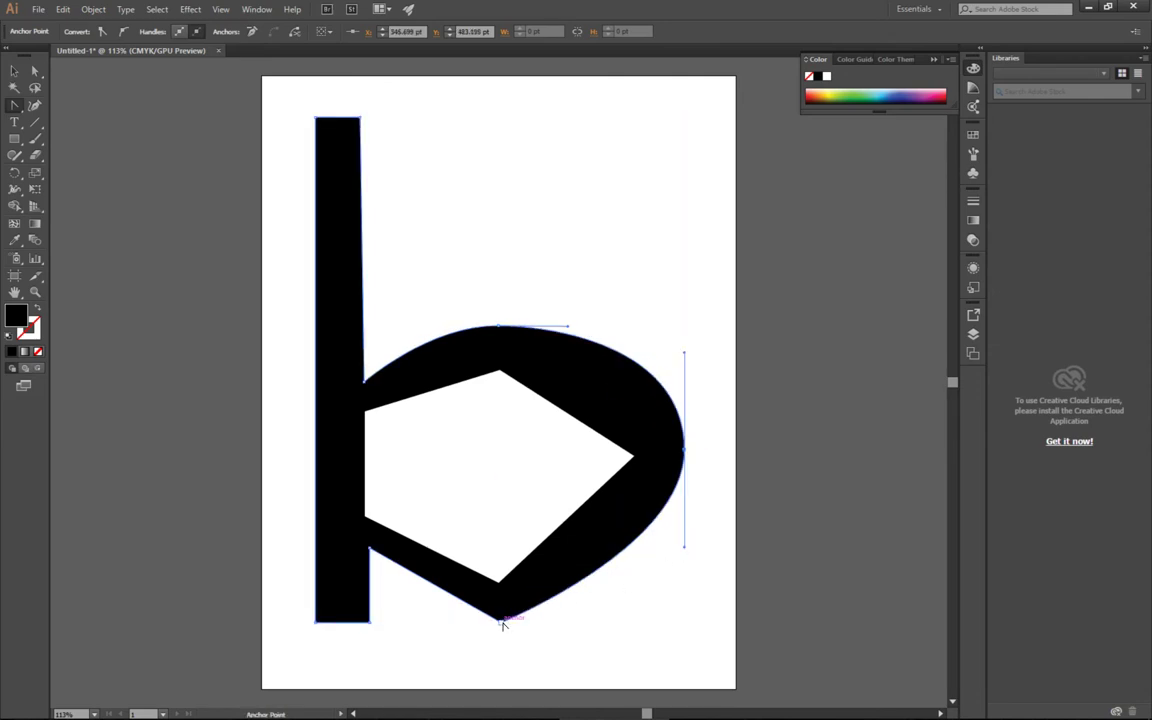
{"action": "left_click_drag", "start_coordinate": [503, 623], "coordinate": [419, 623]}
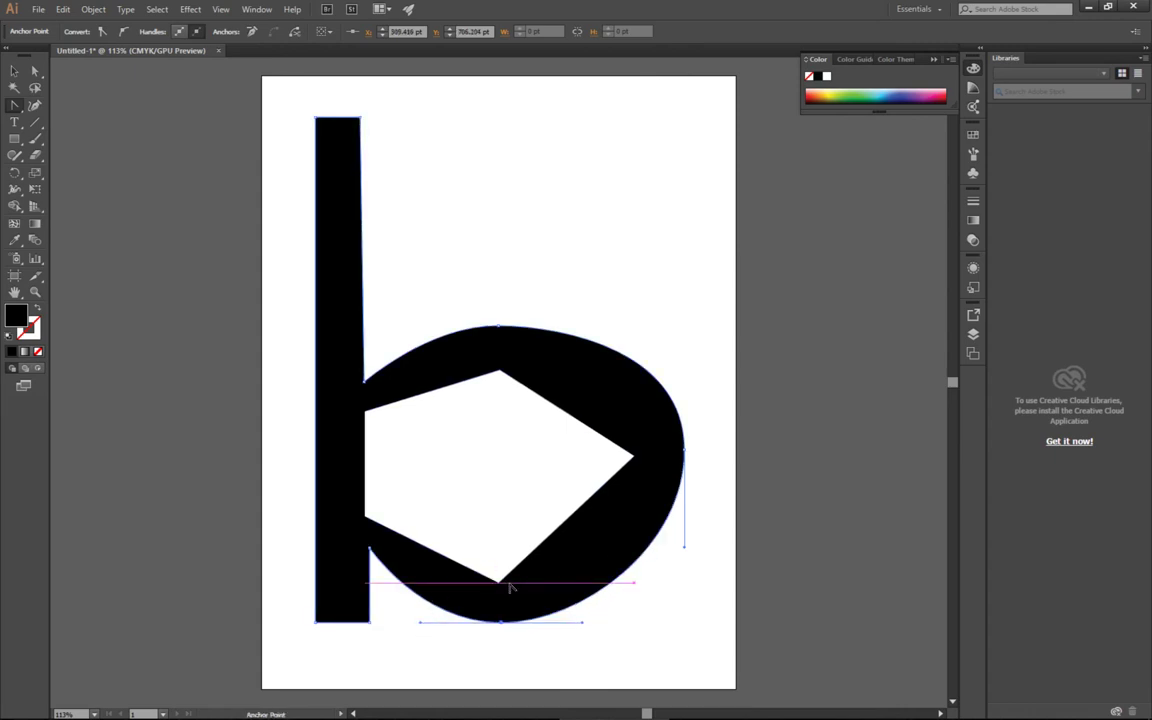
Smooth the counter's bottom, right and top corners into rounded curves.
{"action": "left_click_drag", "start_coordinate": [500, 583], "coordinate": [569, 583]}
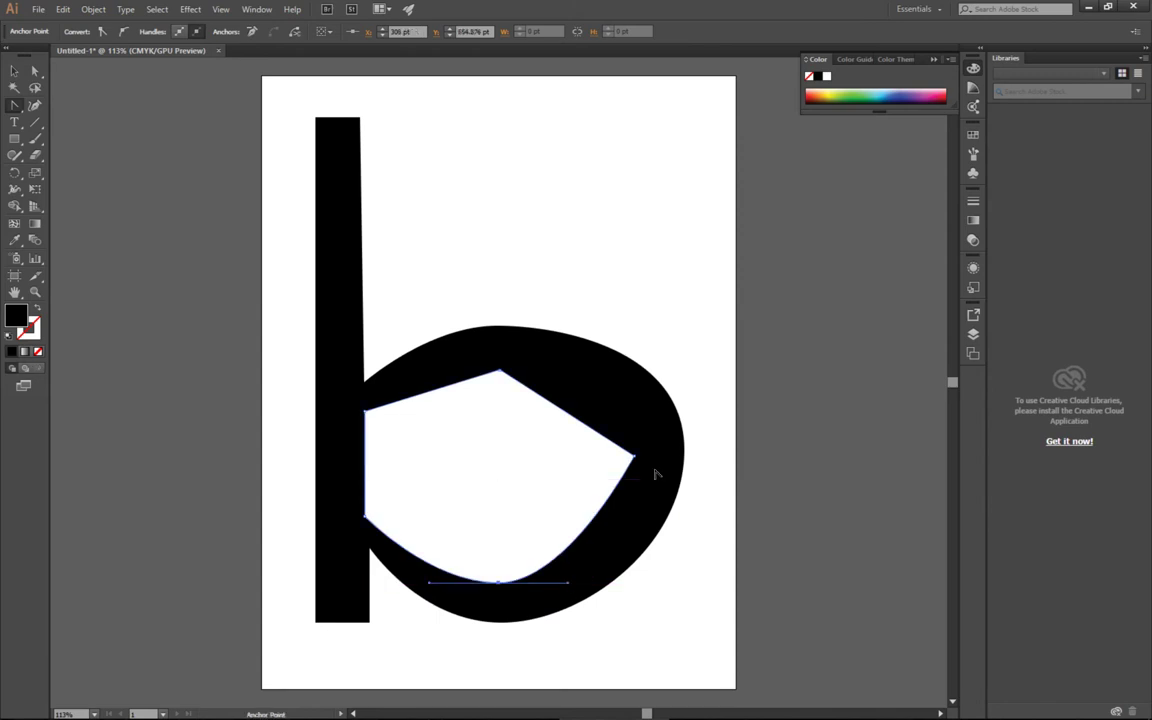
{"action": "left_click_drag", "start_coordinate": [633, 455], "coordinate": [632, 398]}
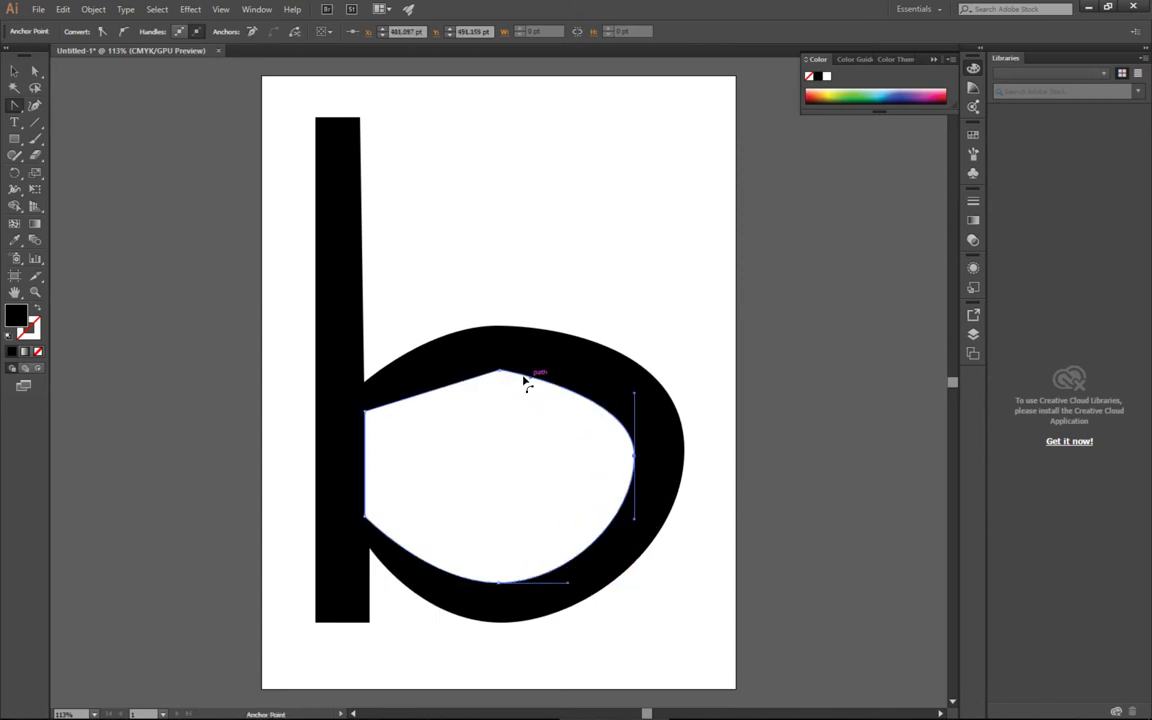
{"action": "left_click_drag", "start_coordinate": [500, 372], "coordinate": [454, 372]}
{"action": "key", "text": "a"}
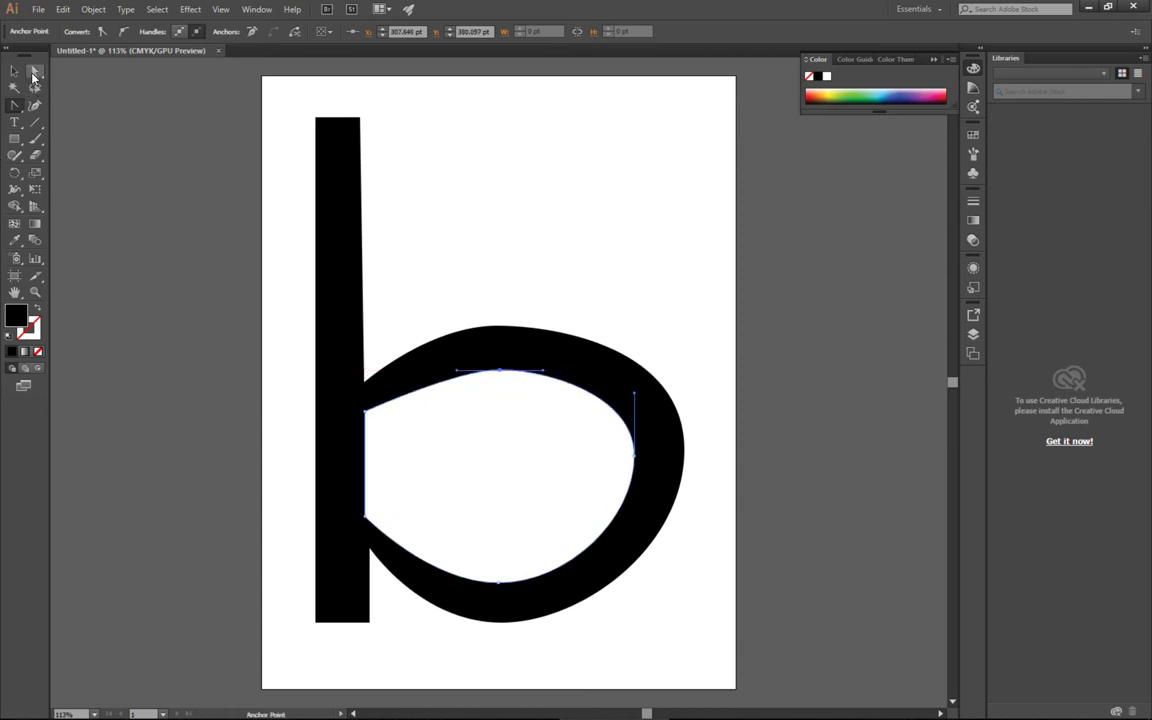
Adjust the outer bowl's top and right curve handles, undoing a tilted top curve.
{"action": "left_click", "coordinate": [366, 410]}
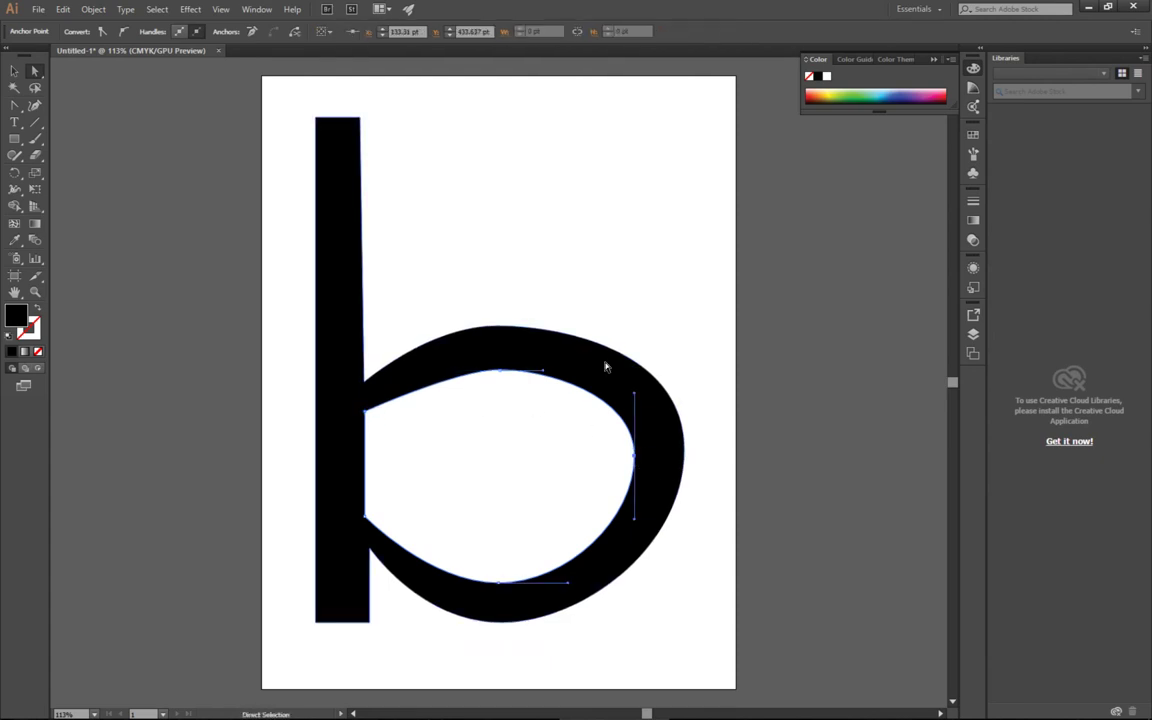
{"action": "left_click", "coordinate": [512, 327]}
{"action": "left_click_drag", "start_coordinate": [512, 327], "coordinate": [597, 328]}
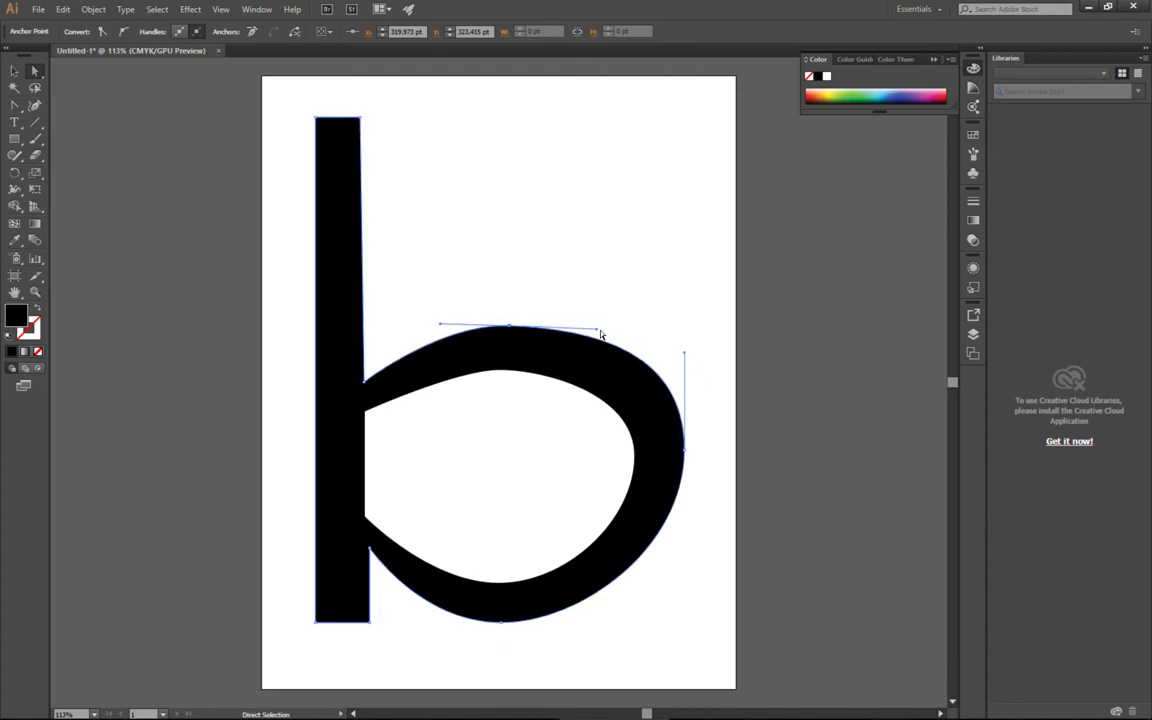
{"action": "left_click_drag", "start_coordinate": [597, 330], "coordinate": [592, 271]}
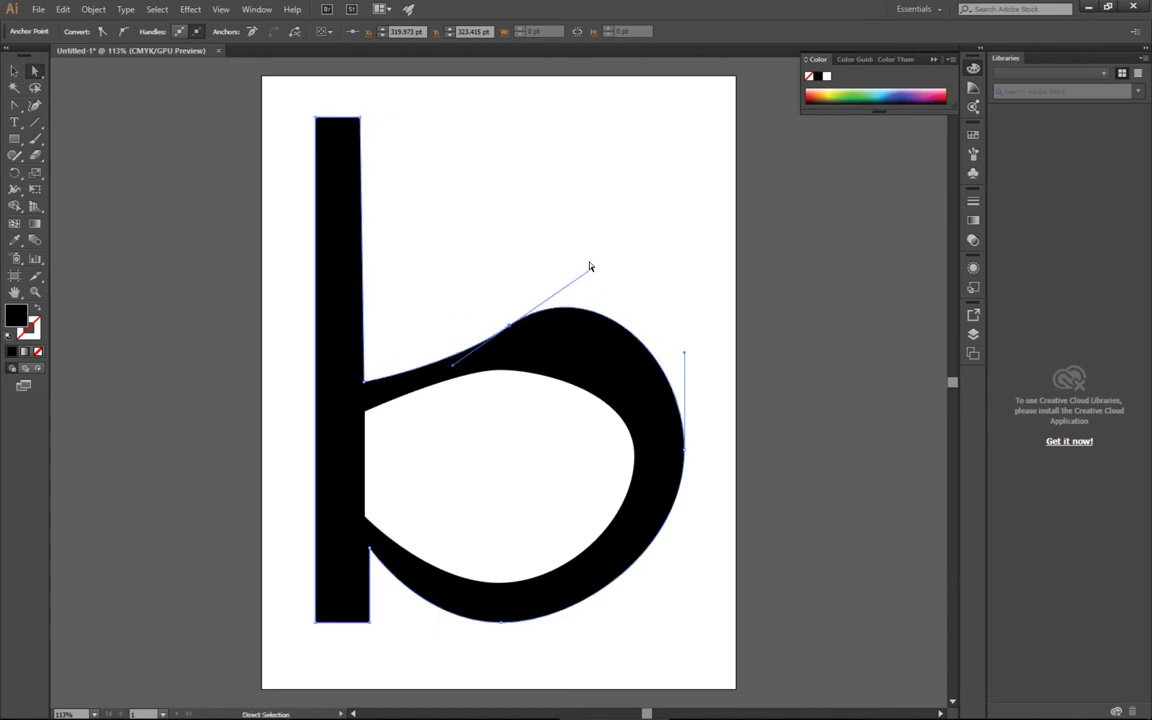
{"action": "key", "text": "ctrl+z"}
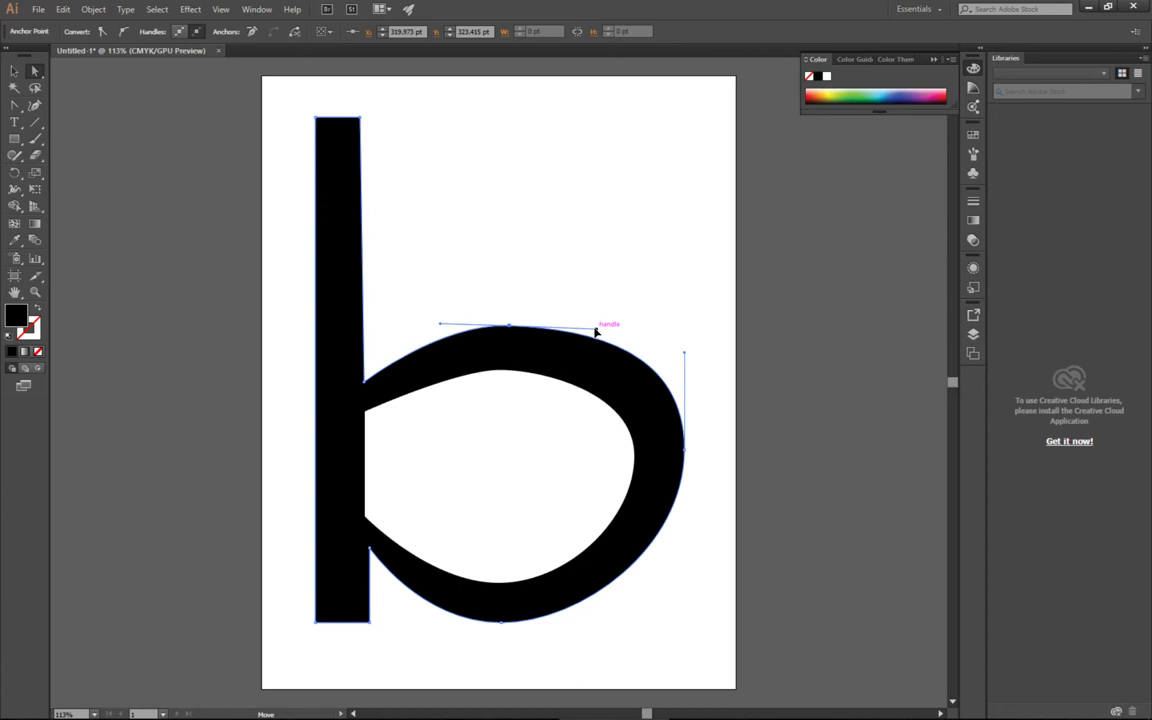
{"action": "mouse_move", "coordinate": [597, 329]}
{"action": "left_mouse_down"}
{"action": "mouse_move", "coordinate": [580, 328]}
{"action": "mouse_move", "coordinate": [602, 330]}
{"action": "left_mouse_up"}
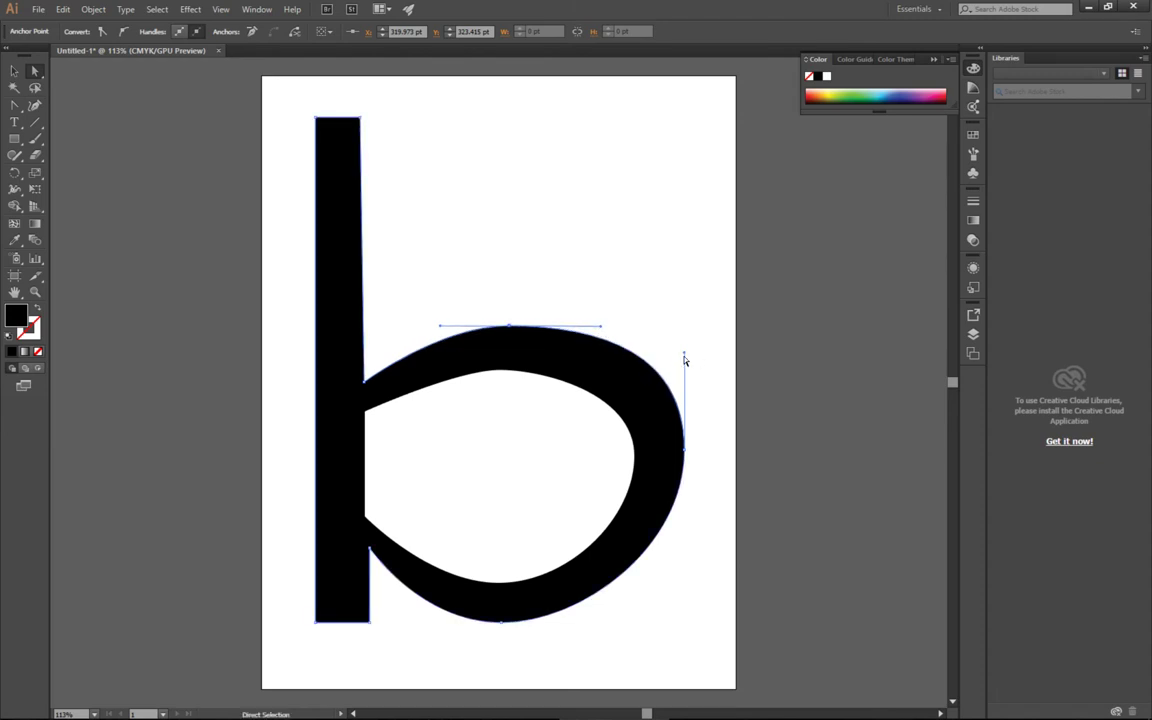
{"action": "left_click_drag", "start_coordinate": [684, 353], "coordinate": [684, 369]}
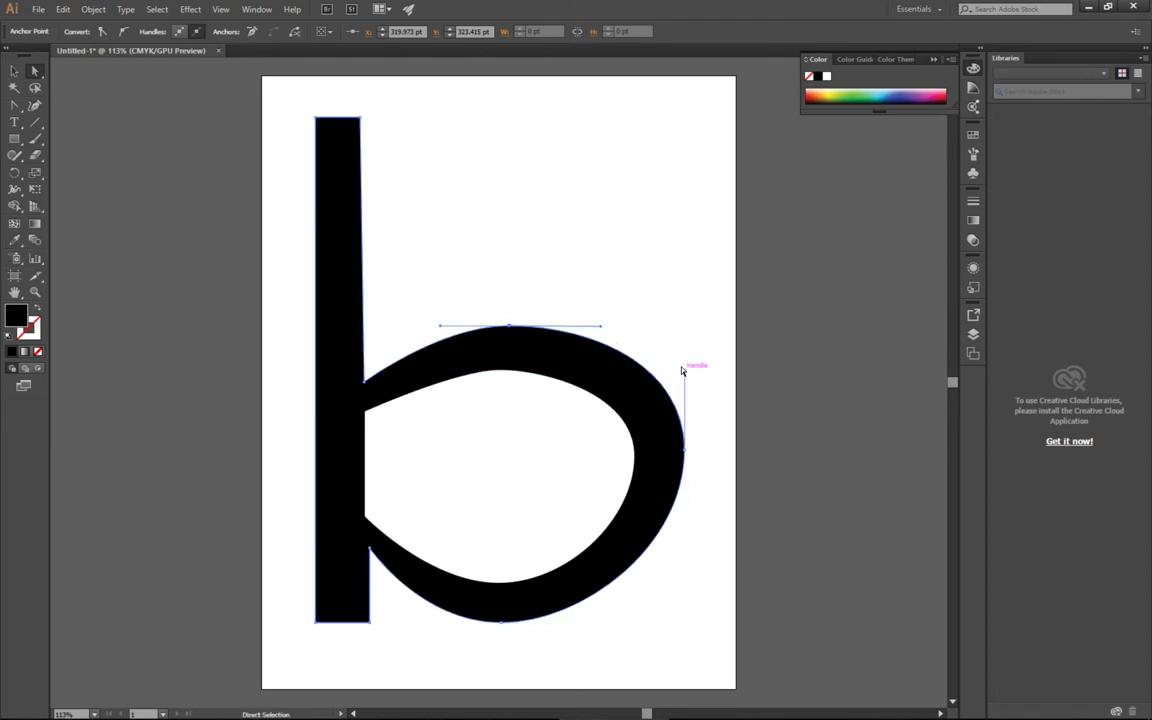
Nudge the bowl's right outer point down and shift the right-side anchors left to narrow the bowl.
{"action": "left_click", "coordinate": [685, 451]}
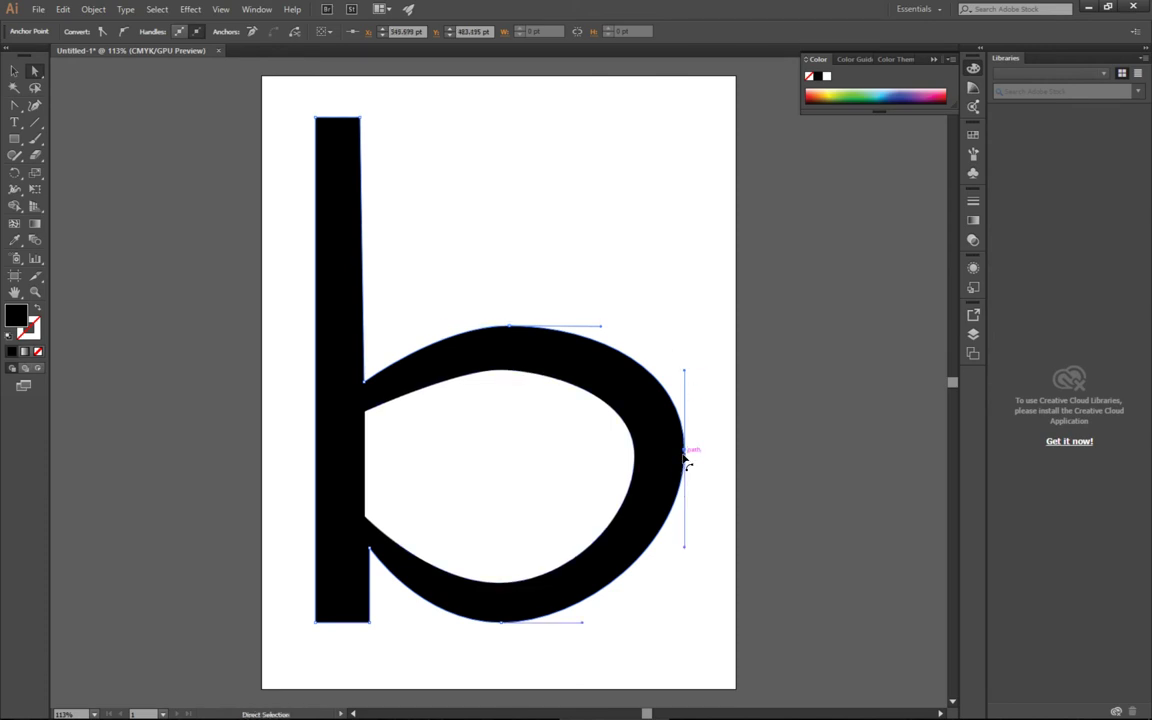
{"action": "left_click_drag", "start_coordinate": [685, 451], "coordinate": [686, 465]}
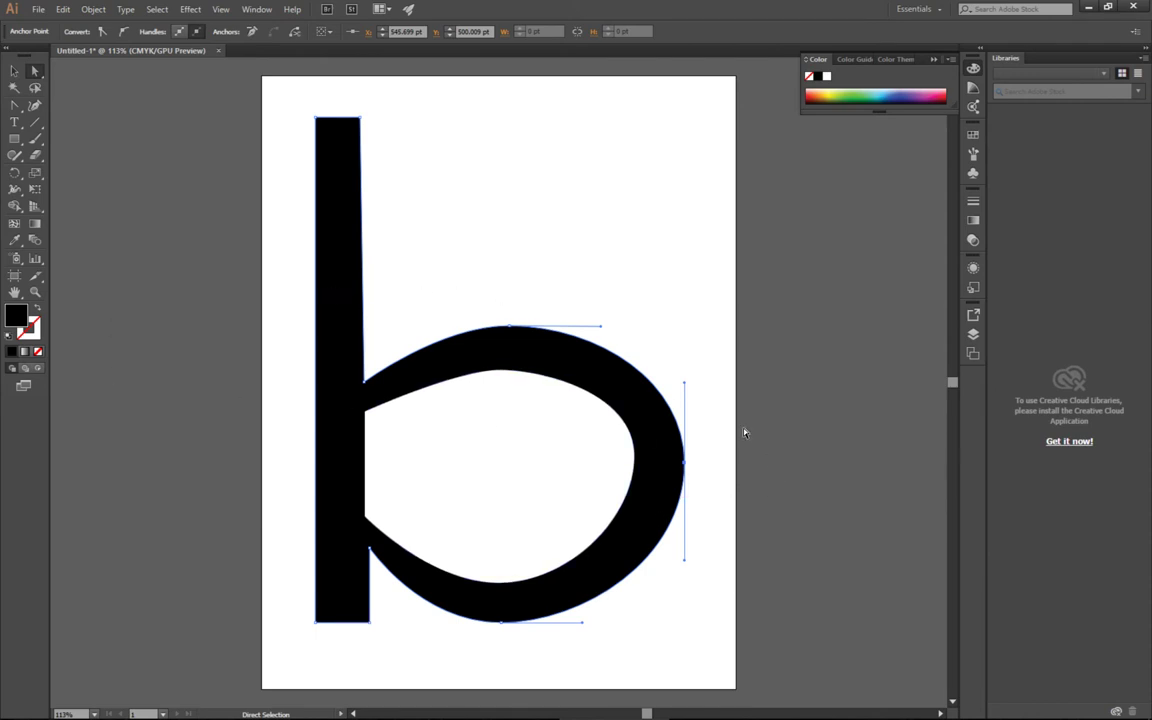
{"action": "left_click_drag", "start_coordinate": [722, 440], "coordinate": [609, 458]}
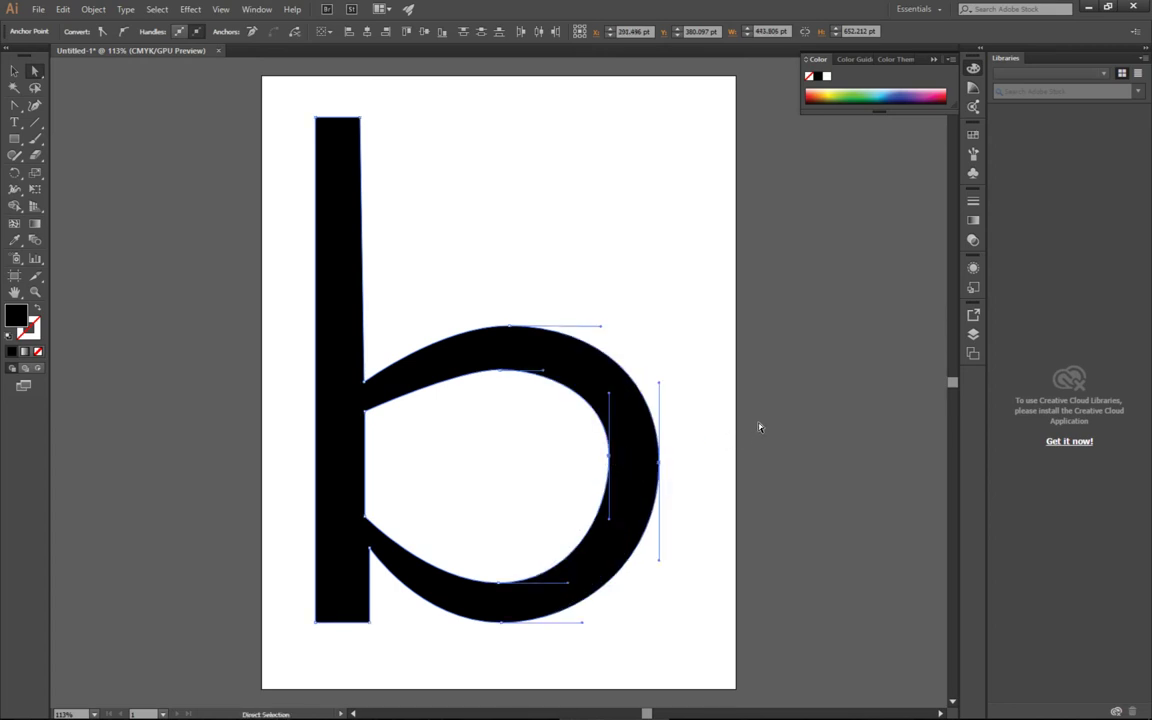
{"action": "left_click", "coordinate": [731, 426]}
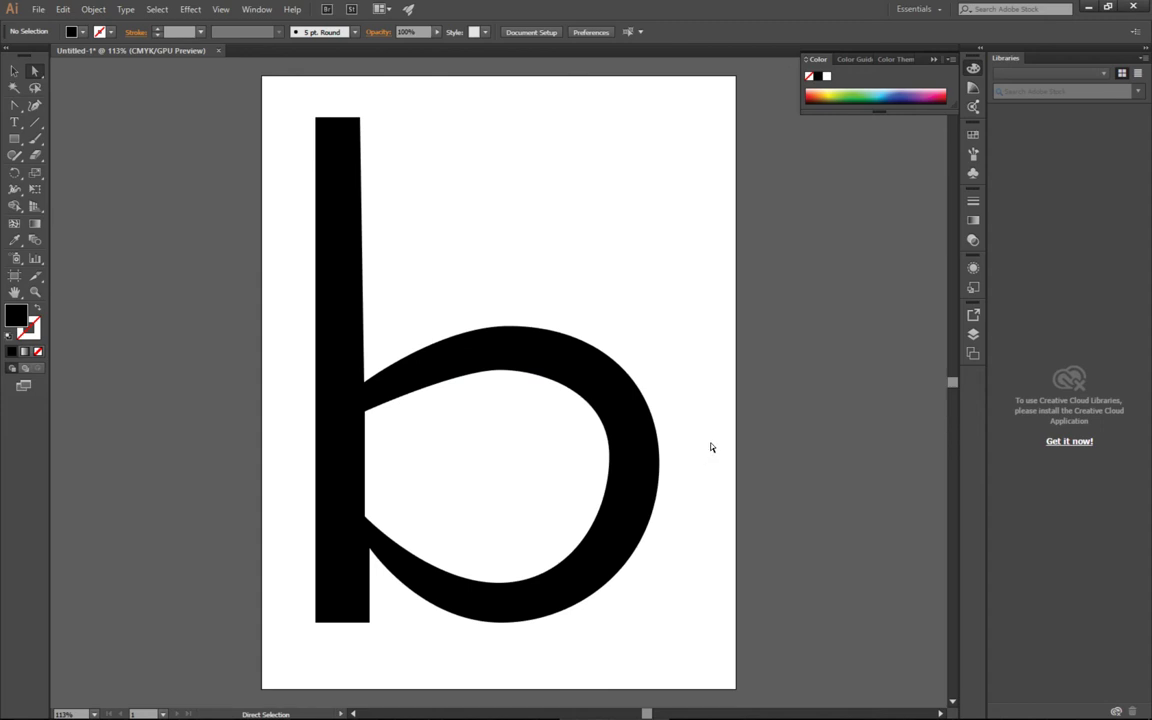
{"action": "left_click_drag", "start_coordinate": [457, 286], "coordinate": [712, 512]}
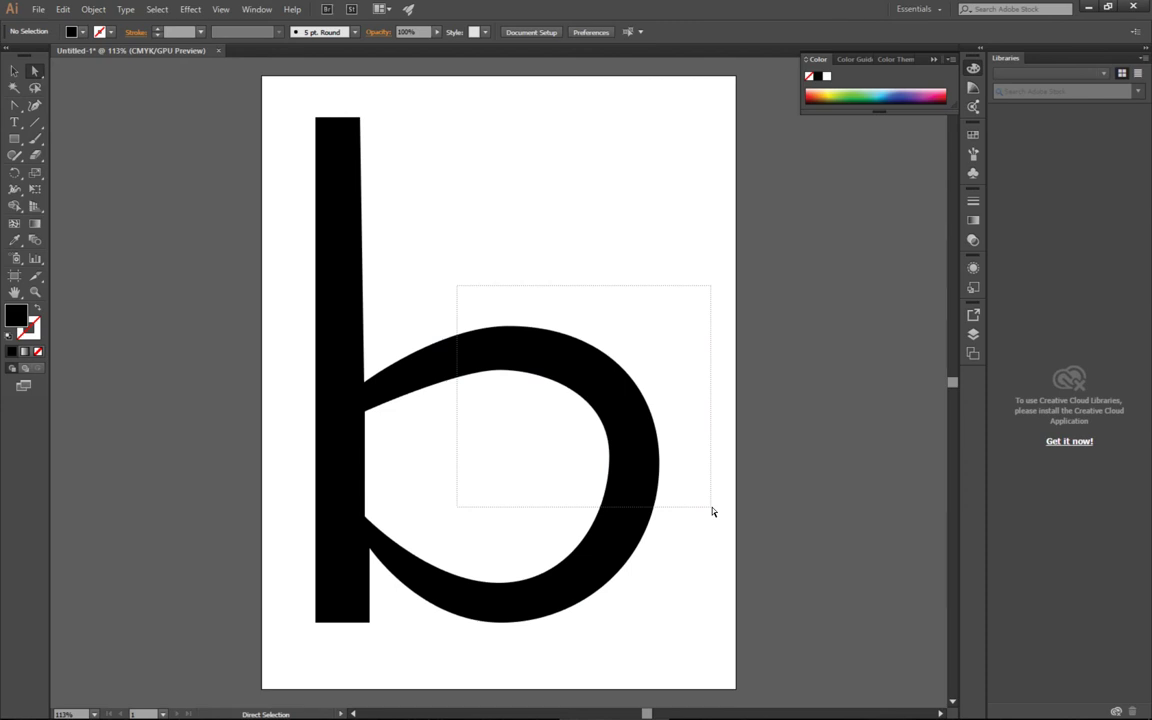
{"action": "left_click_drag", "start_coordinate": [712, 512], "coordinate": [712, 512]}
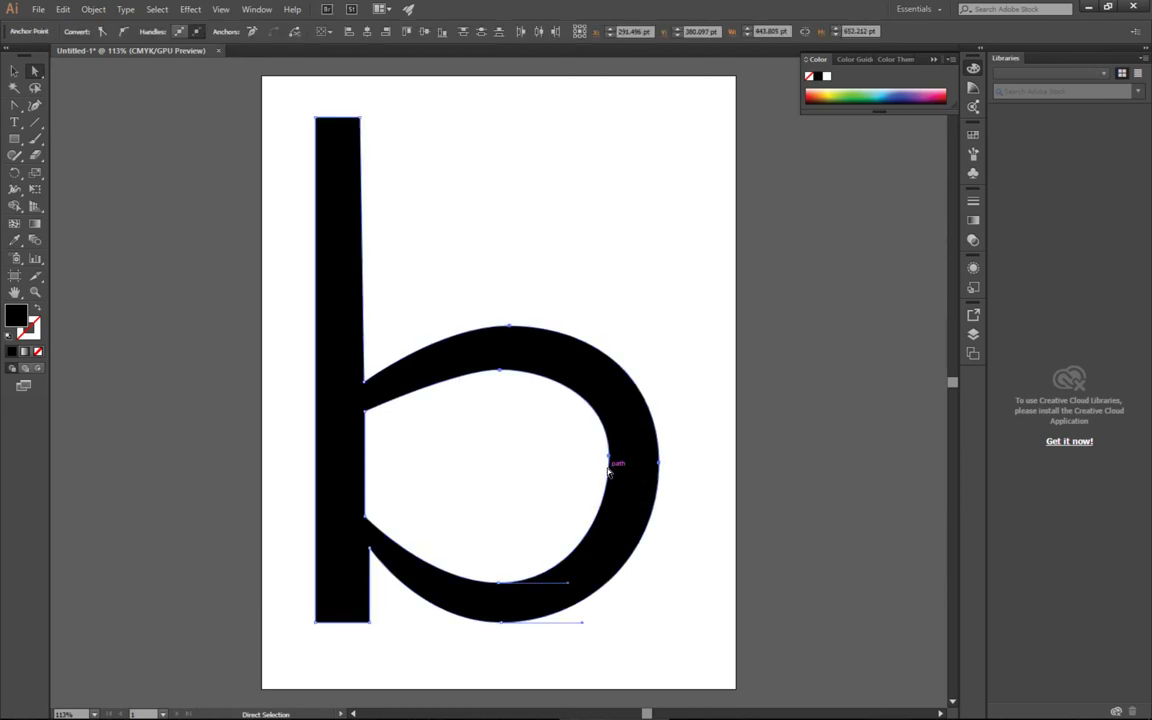
{"action": "mouse_move", "coordinate": [608, 463]}
{"action": "left_mouse_down"}
{"action": "mouse_move", "coordinate": [617, 456]}
{"action": "mouse_move", "coordinate": [589, 458]}
{"action": "mouse_move", "coordinate": [598, 460]}
{"action": "left_mouse_up"}
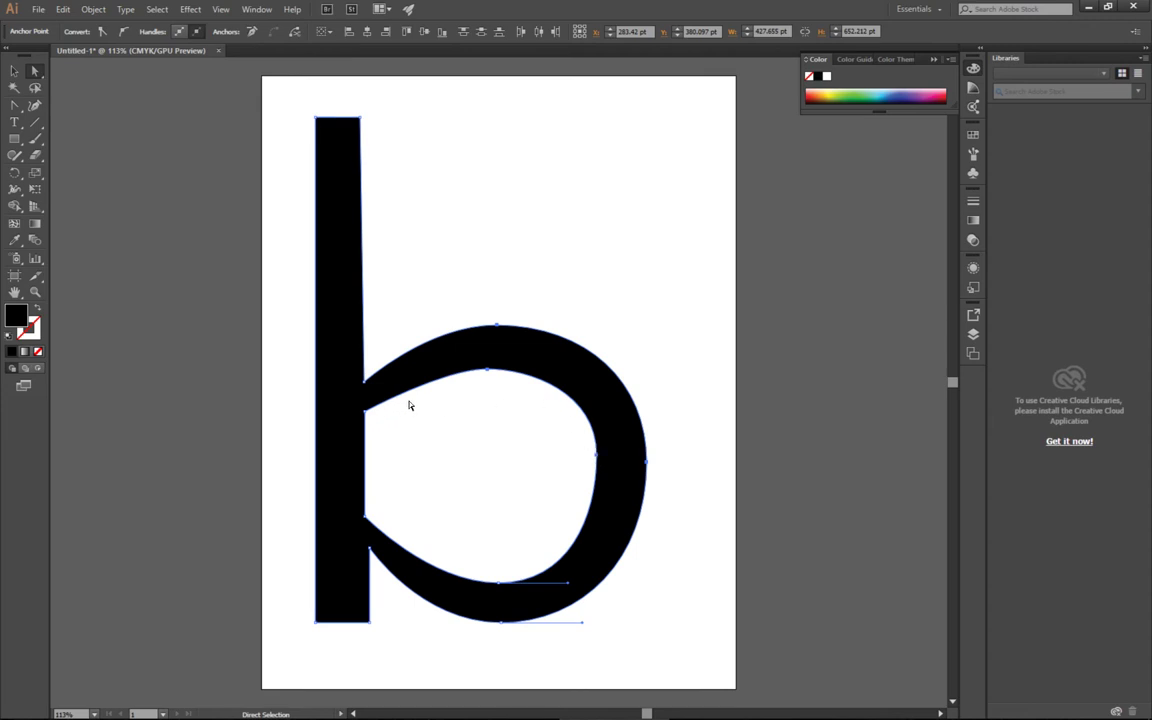
{"action": "left_click", "coordinate": [692, 431]}
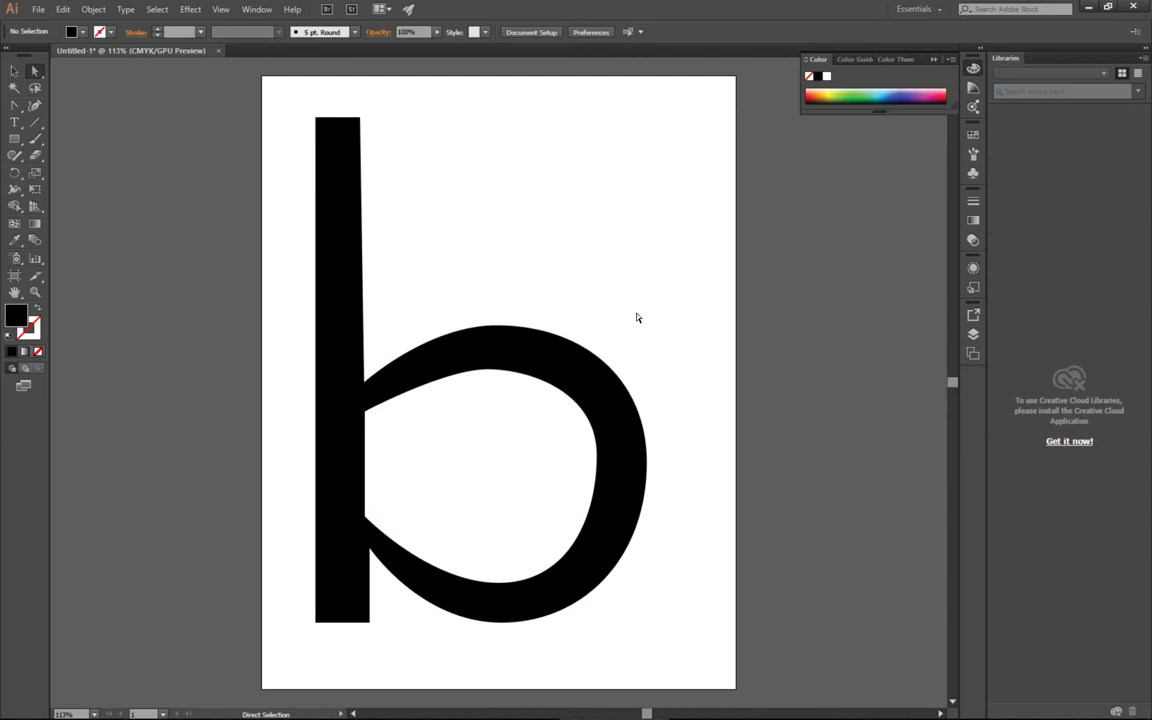
Fine-tune the counter's right anchor, shorten the outer right handle, and lower the bowl's top point.
{"action": "left_click", "coordinate": [597, 458]}
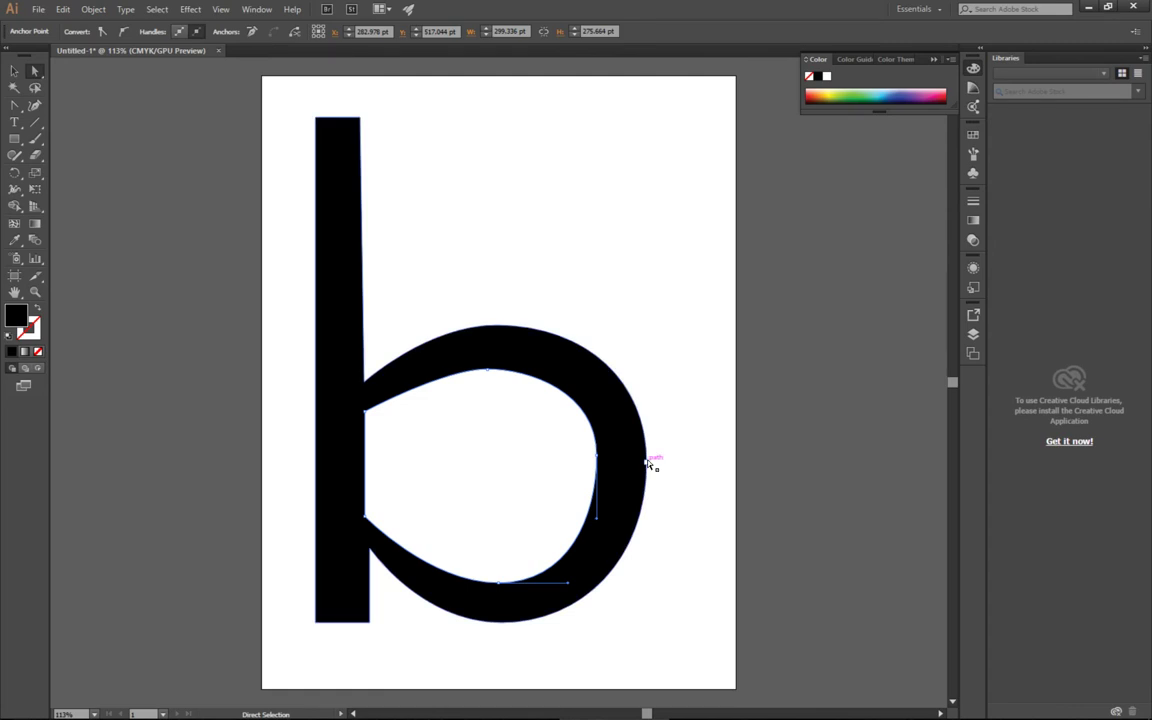
{"action": "left_click", "coordinate": [646, 462]}
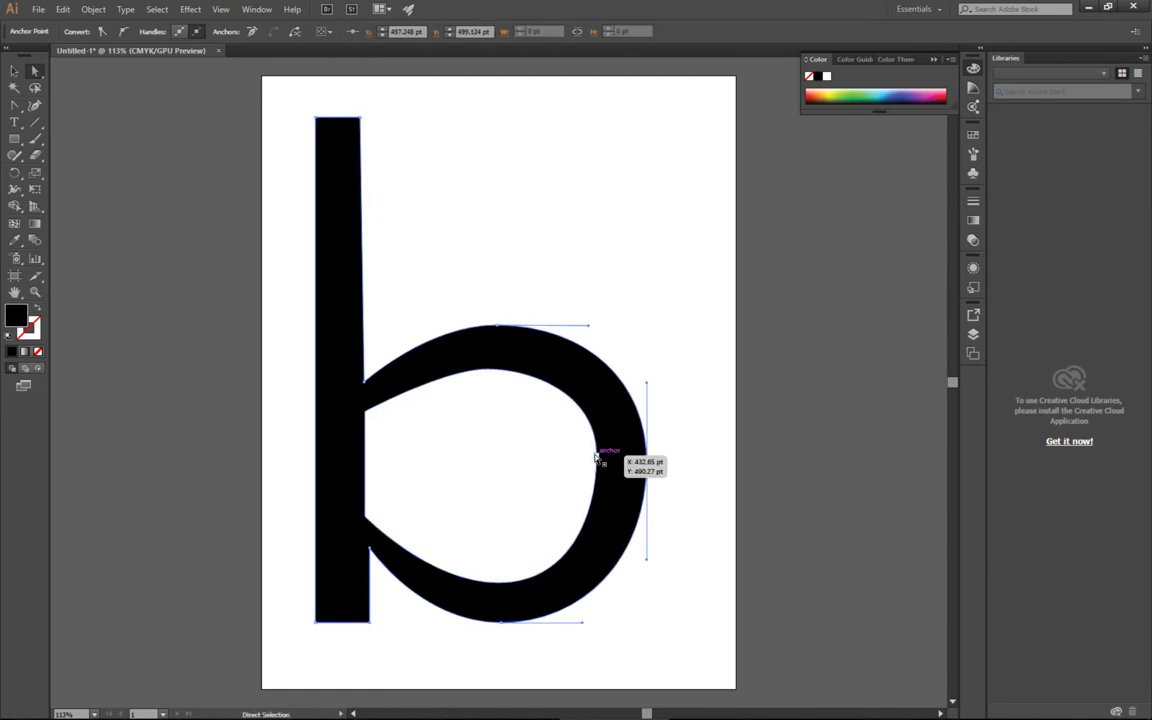
{"action": "left_click", "coordinate": [597, 458]}
{"action": "left_click_drag", "start_coordinate": [597, 458], "coordinate": [647, 468]}
{"action": "left_click", "coordinate": [647, 465]}
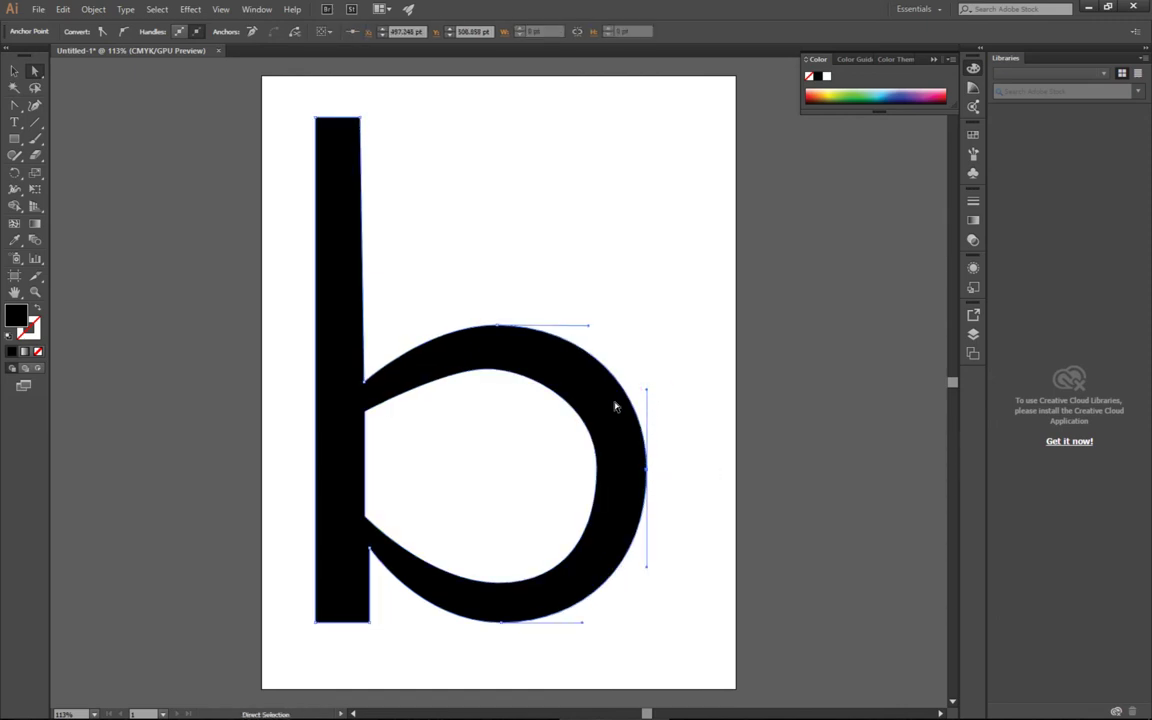
{"action": "left_click", "coordinate": [600, 495]}
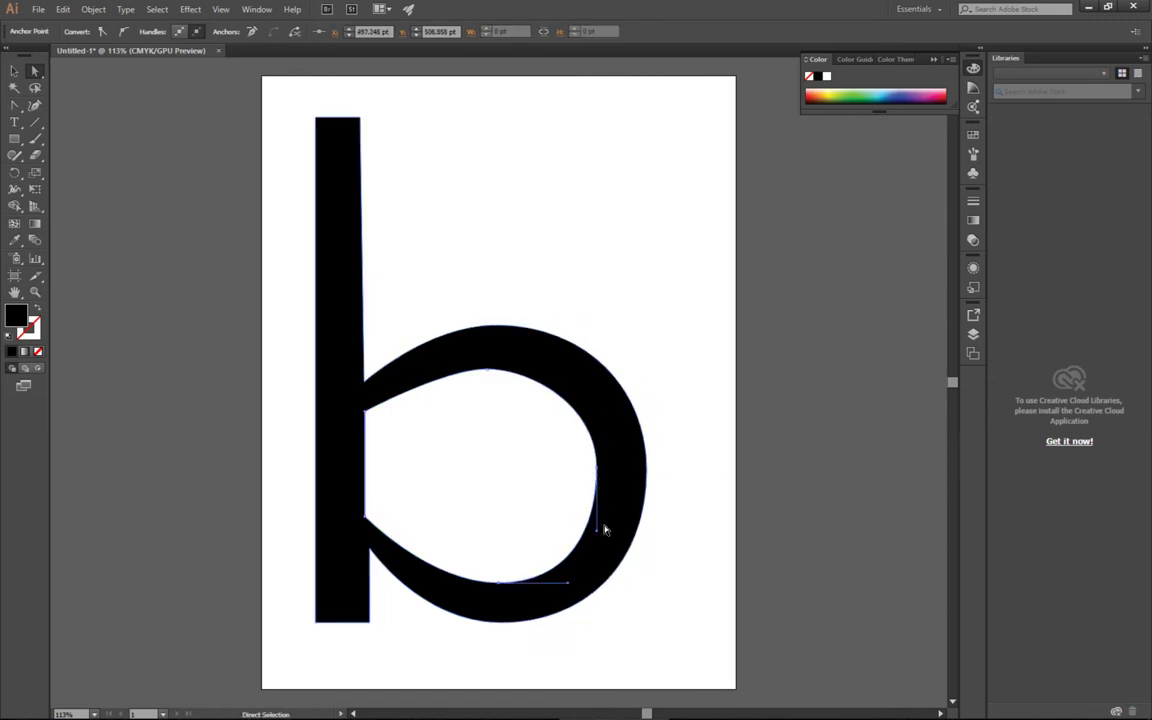
{"action": "left_click", "coordinate": [648, 460]}
{"action": "left_click_drag", "start_coordinate": [646, 392], "coordinate": [646, 410]}
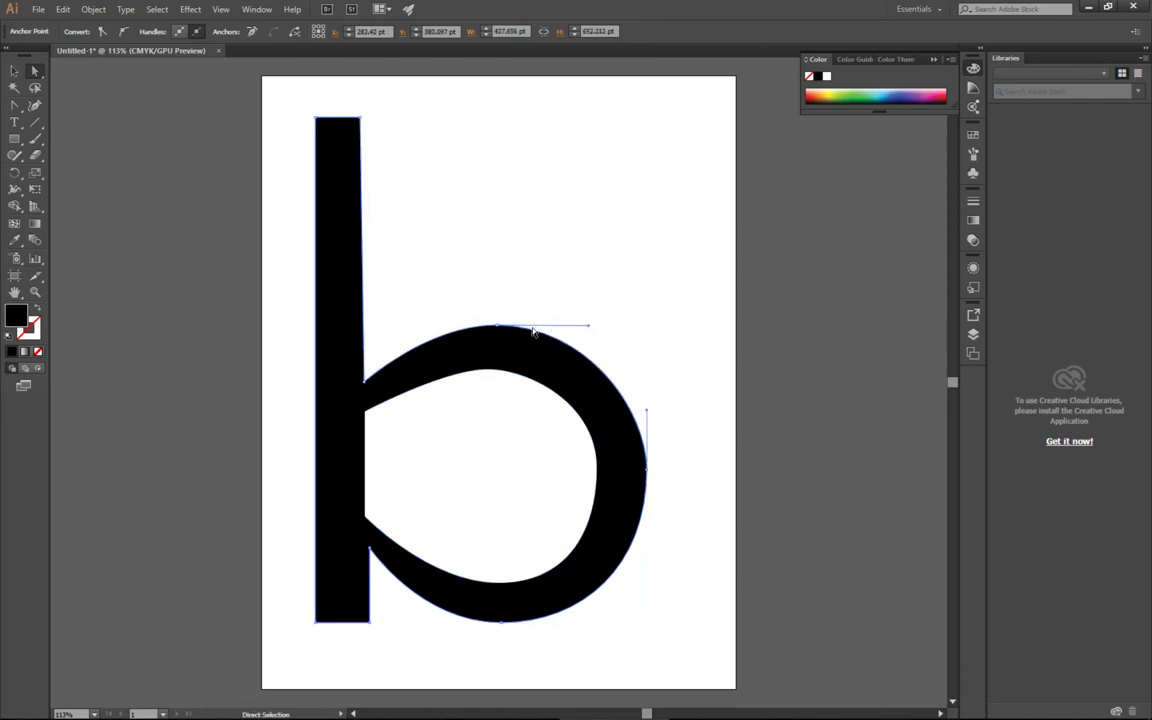
{"action": "left_click_drag", "start_coordinate": [497, 327], "coordinate": [505, 350]}
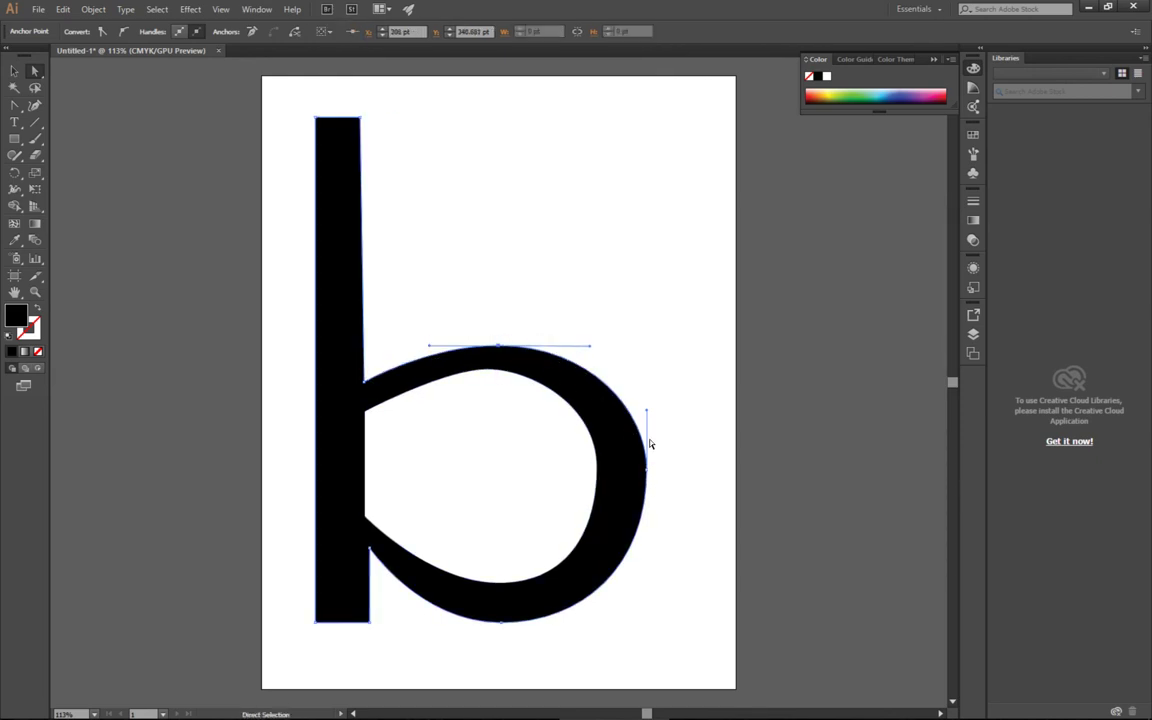
Pull the outer right anchor's handles down and lengthen the outer and counter bottom handles.
{"action": "left_click_drag", "start_coordinate": [647, 406], "coordinate": [647, 422]}
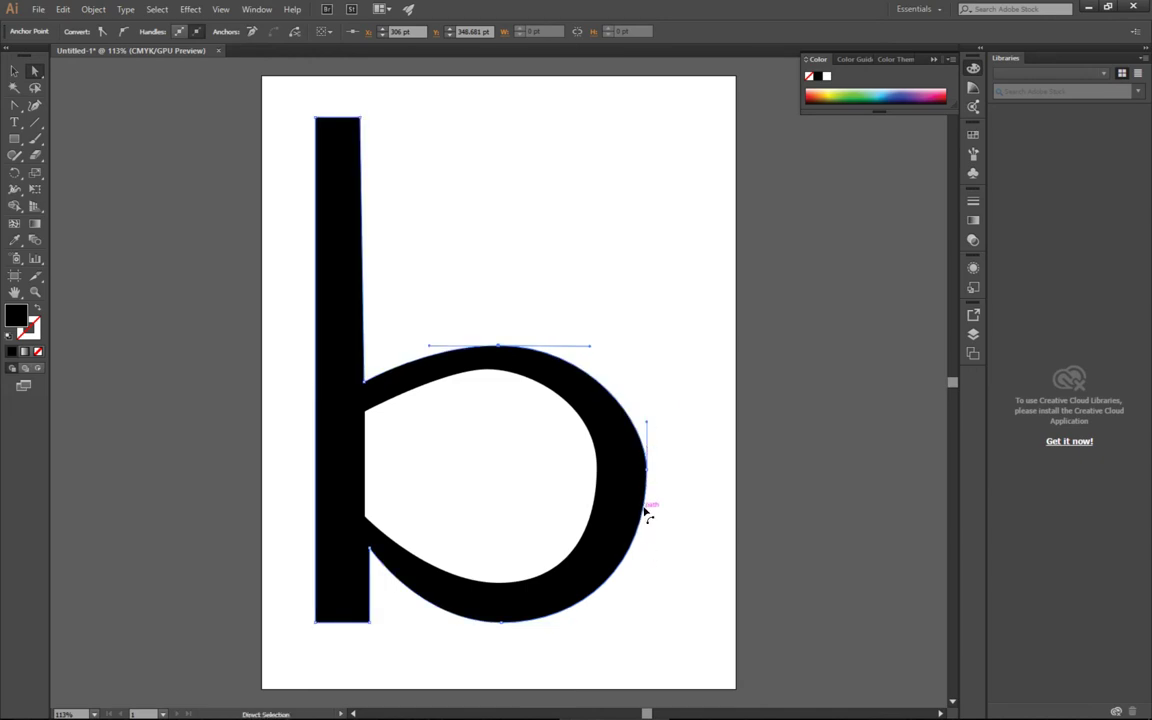
{"action": "left_click_drag", "start_coordinate": [646, 512], "coordinate": [647, 581]}
{"action": "left_click_drag", "start_coordinate": [580, 623], "coordinate": [592, 628]}
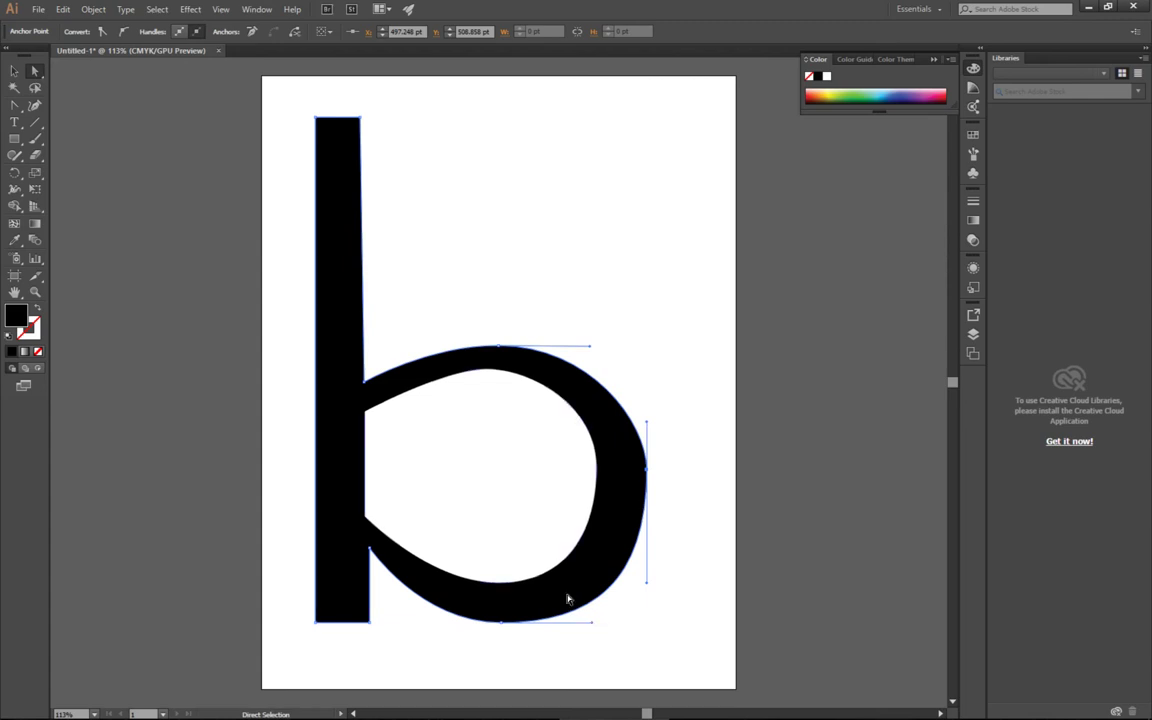
{"action": "left_click", "coordinate": [496, 585]}
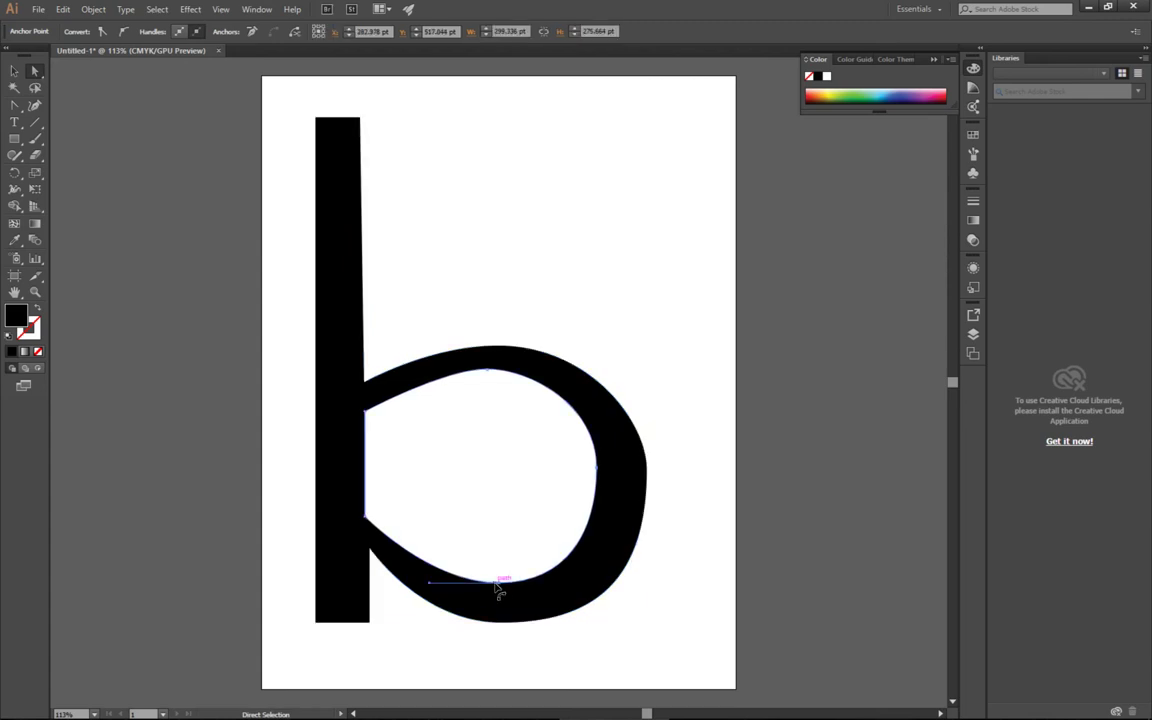
{"action": "left_click_drag", "start_coordinate": [505, 587], "coordinate": [576, 585]}
Move the counter's right anchor straight down, undoing an accidental move of the whole b.
{"action": "left_click", "coordinate": [597, 467]}
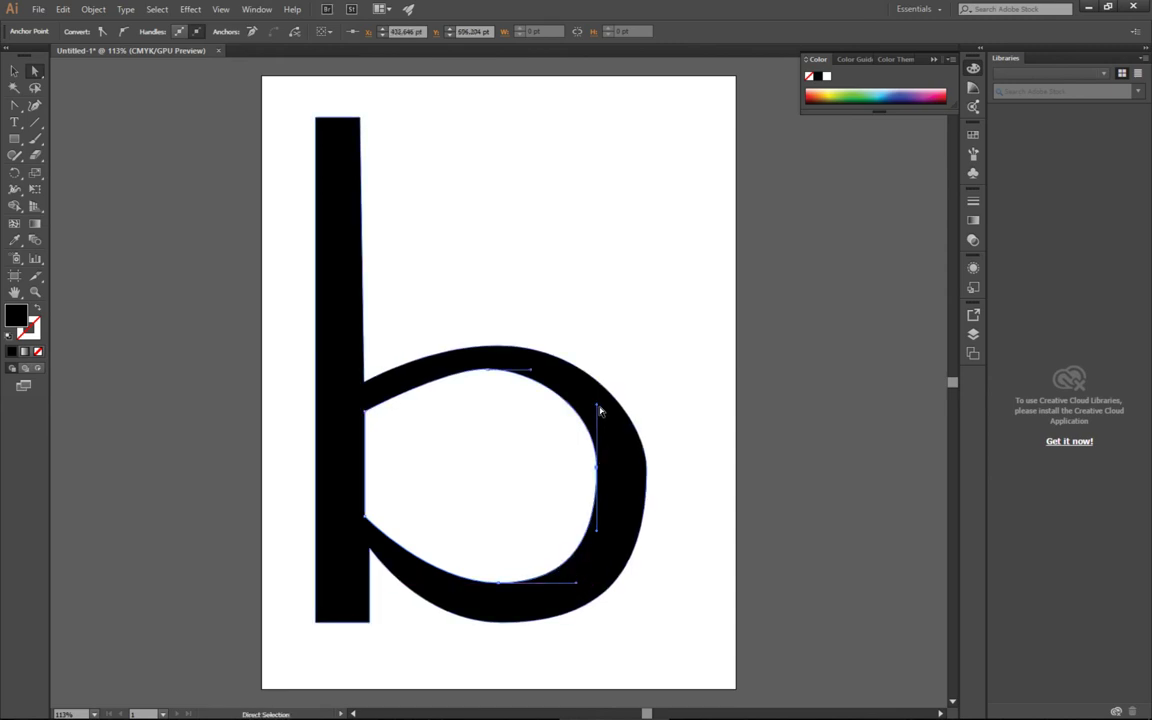
{"action": "left_click_drag", "start_coordinate": [598, 411], "coordinate": [598, 422]}
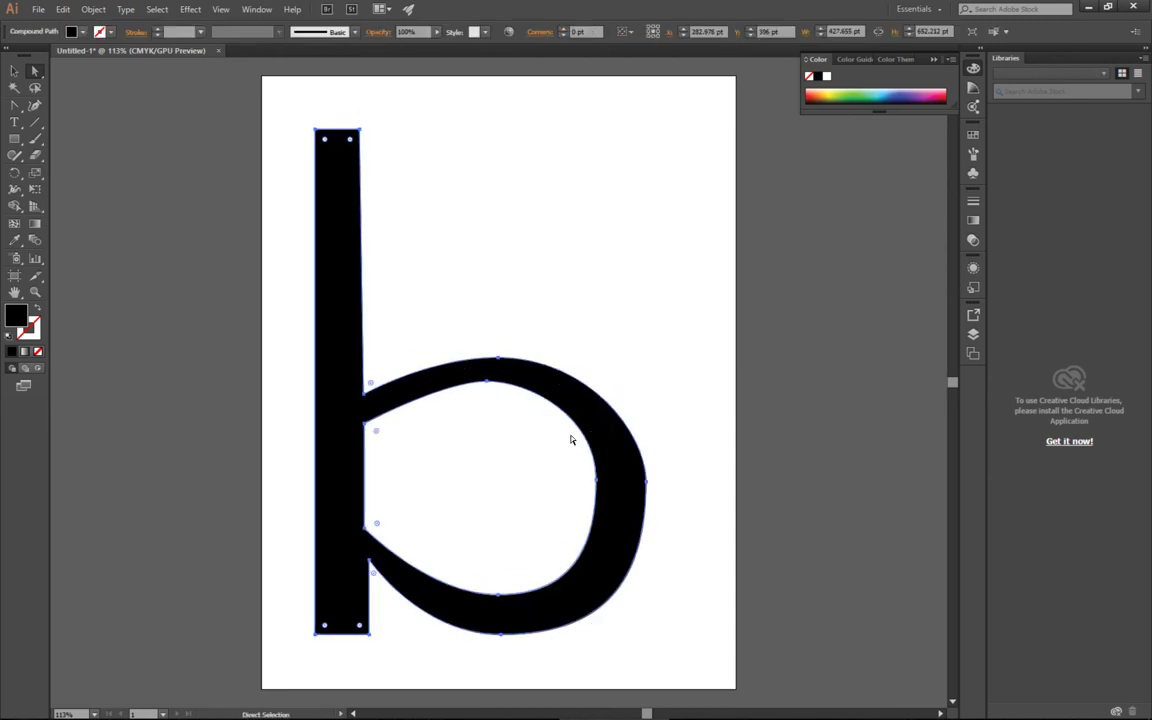
{"action": "key", "text": "ctrl+z"}
{"action": "left_click", "coordinate": [598, 468]}
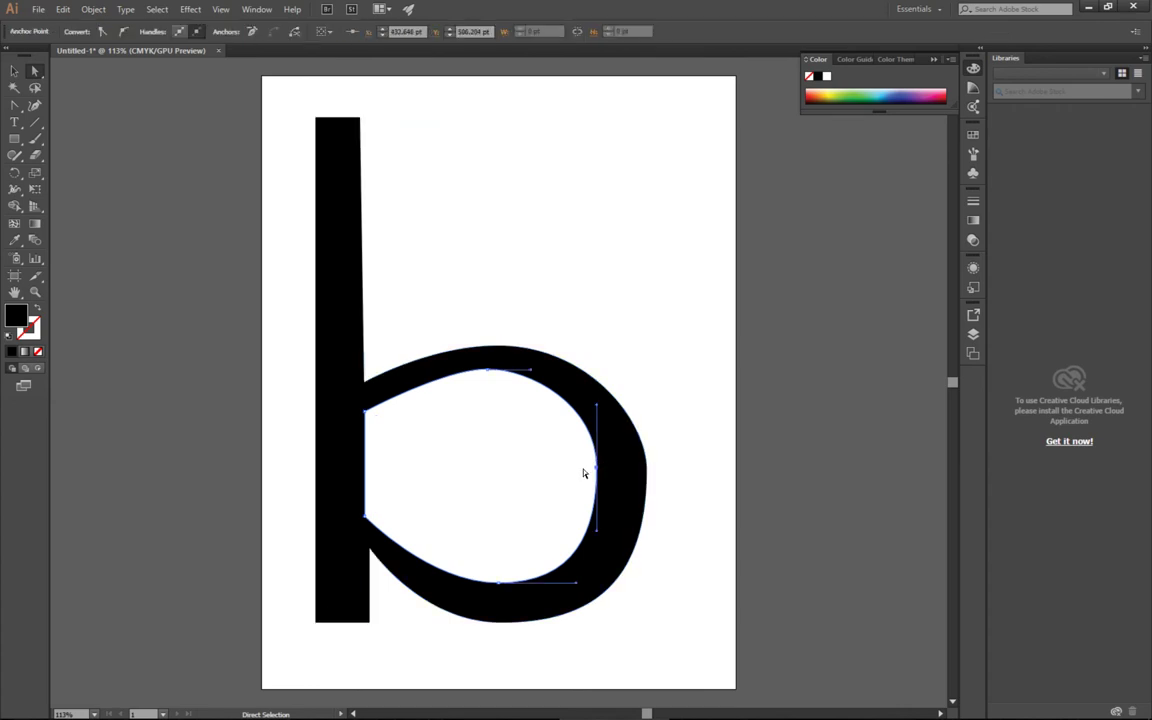
{"action": "left_click_drag", "start_coordinate": [598, 467], "coordinate": [599, 479]}
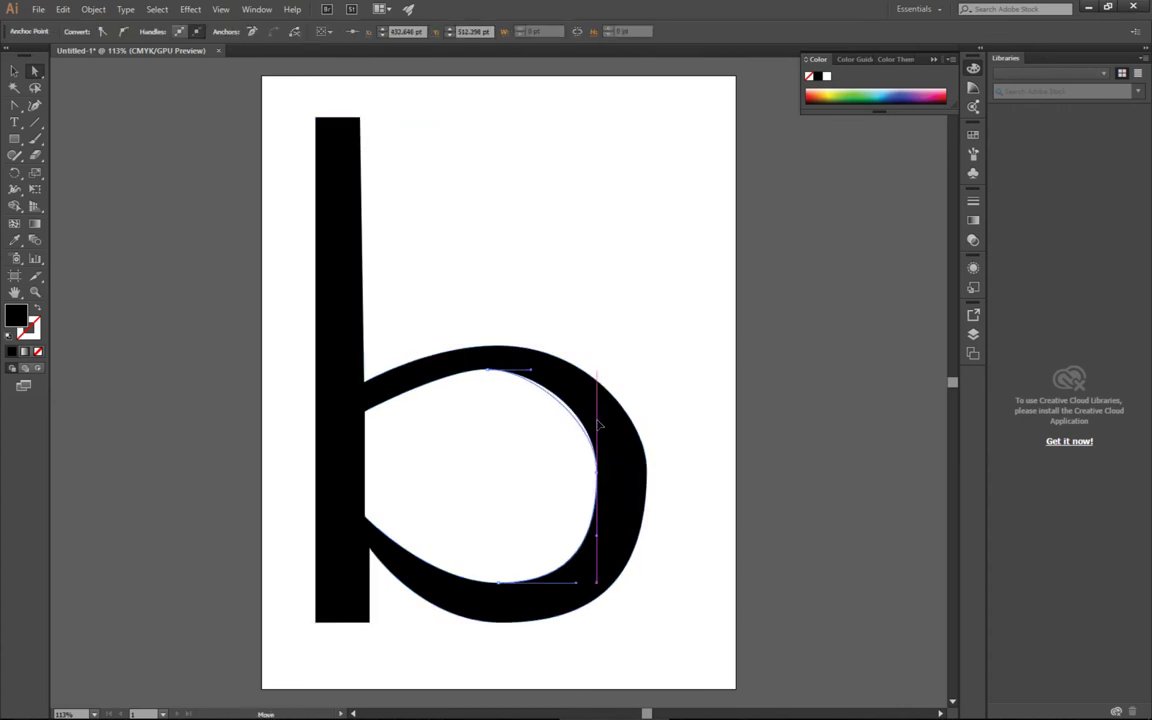
Curve the counter's top-left join with the stem and move its lower-left point further down.
{"action": "key", "text": "shift+c"}
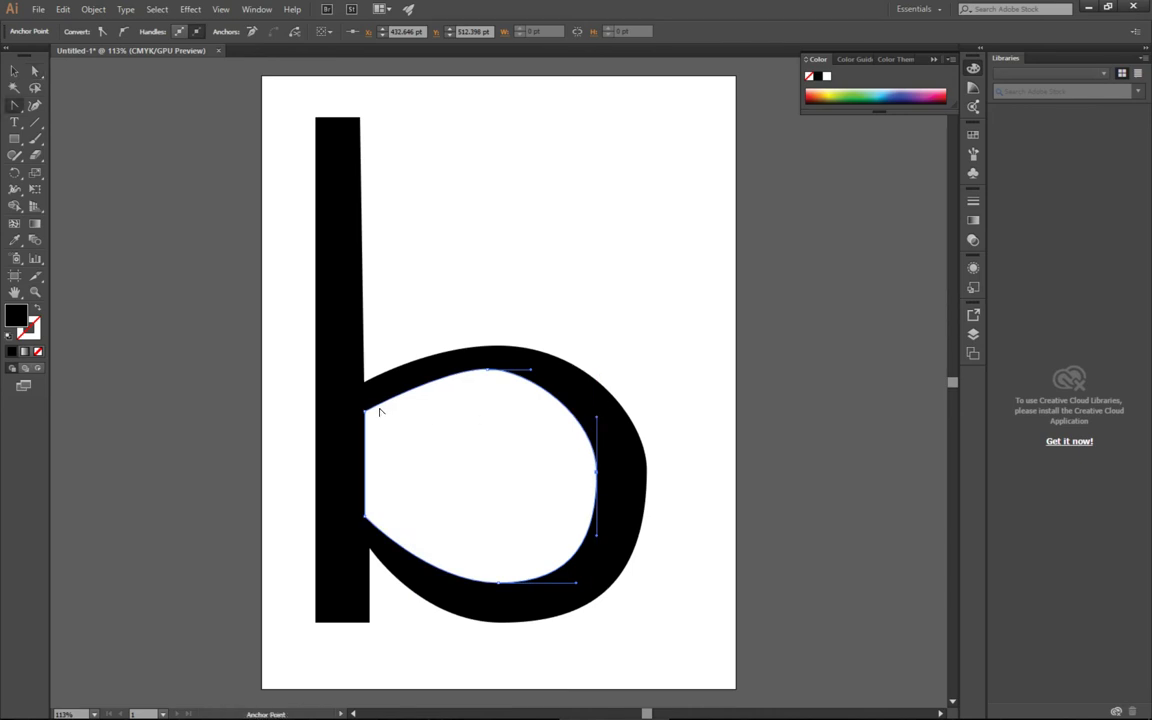
{"action": "left_click_drag", "start_coordinate": [365, 413], "coordinate": [353, 356]}
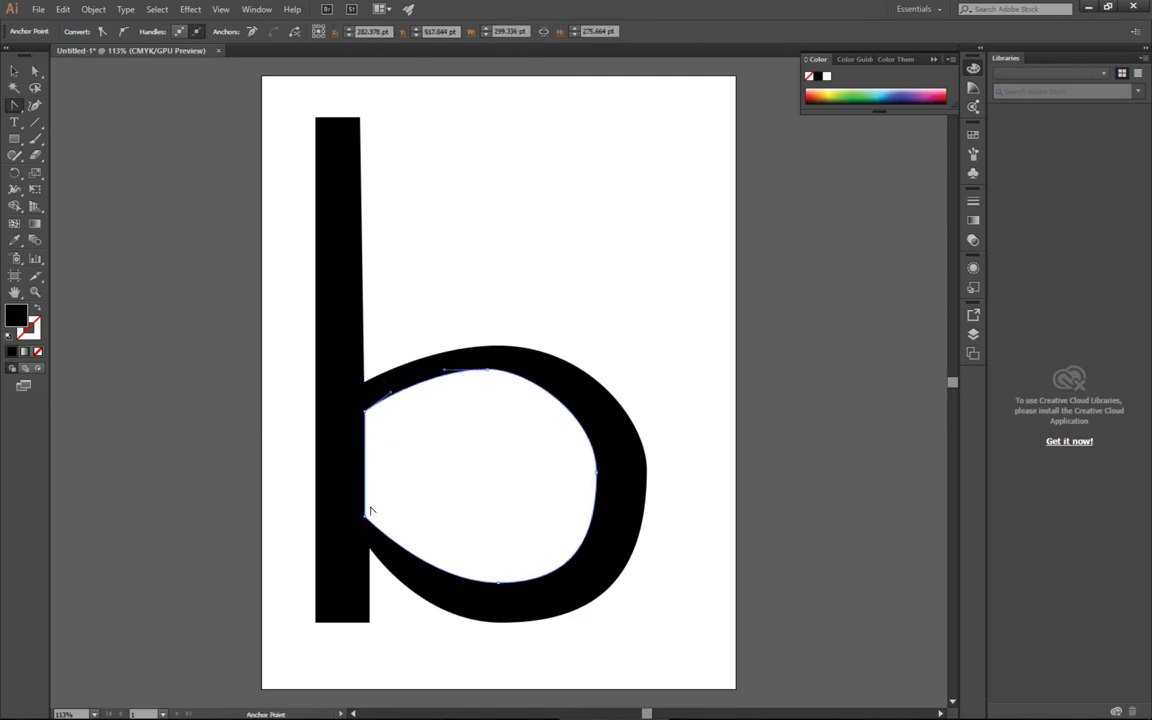
{"action": "left_click_drag", "start_coordinate": [369, 518], "coordinate": [367, 490]}
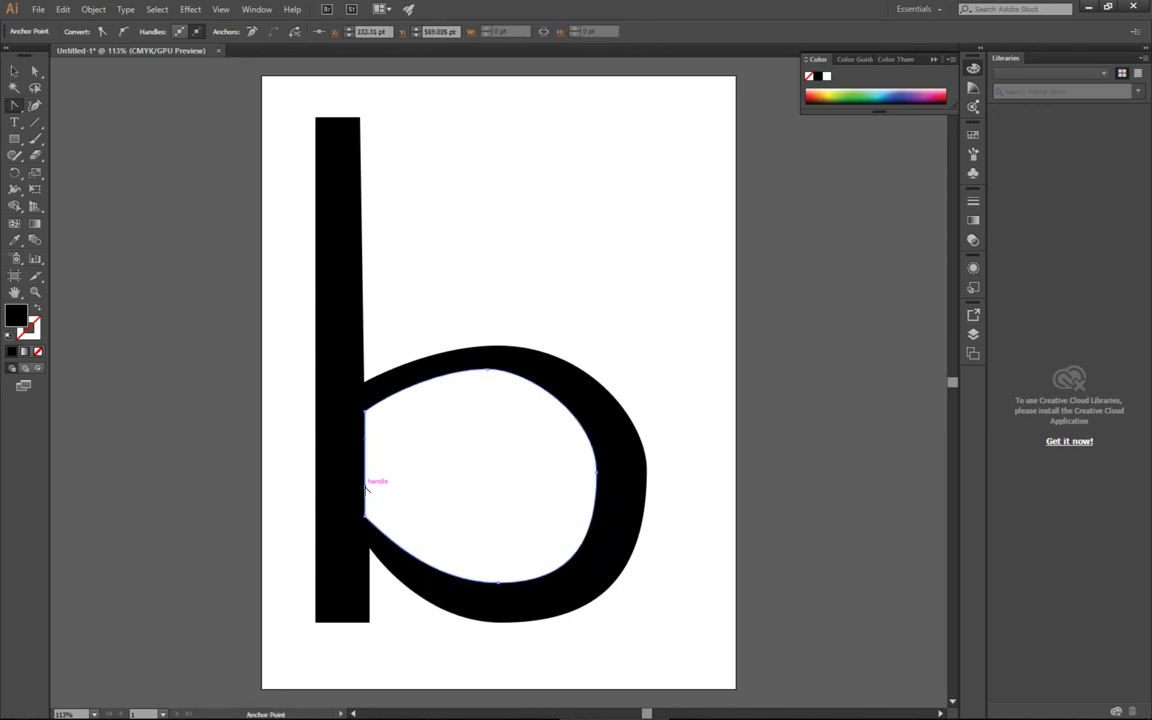
{"action": "key", "text": "ctrl+z"}
{"action": "key", "text": "ctrl+z"}
{"action": "key", "text": "ctrl+z"}
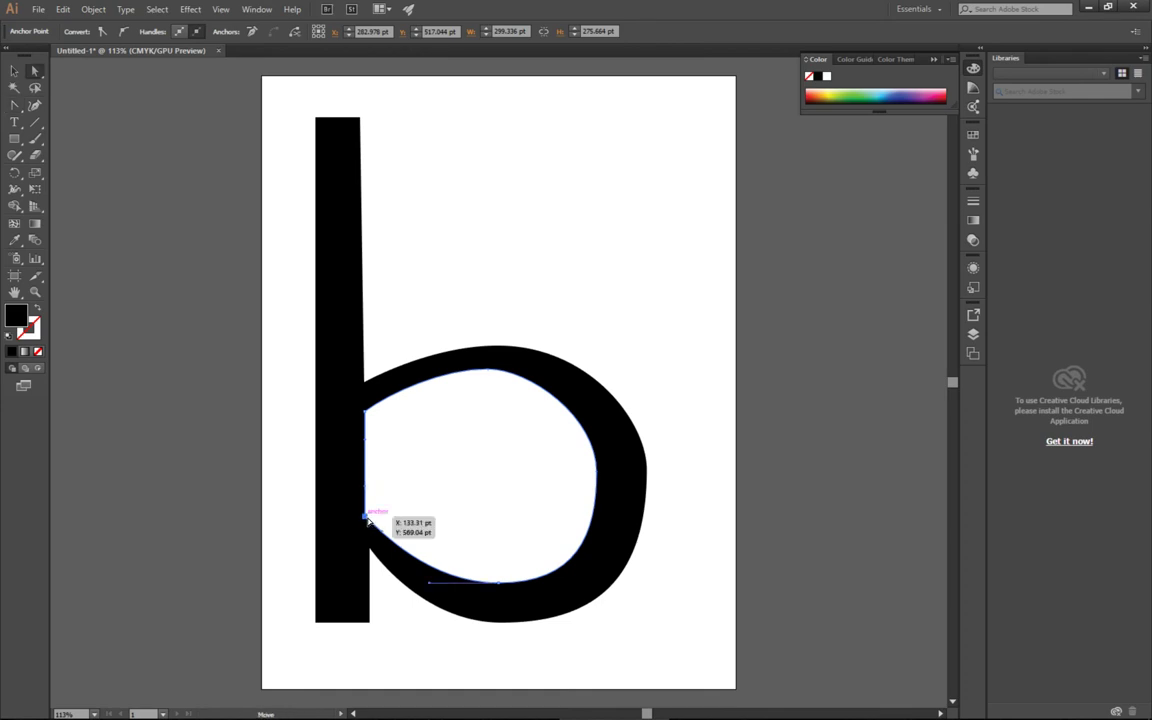
{"action": "left_click_drag", "start_coordinate": [367, 518], "coordinate": [373, 551]}
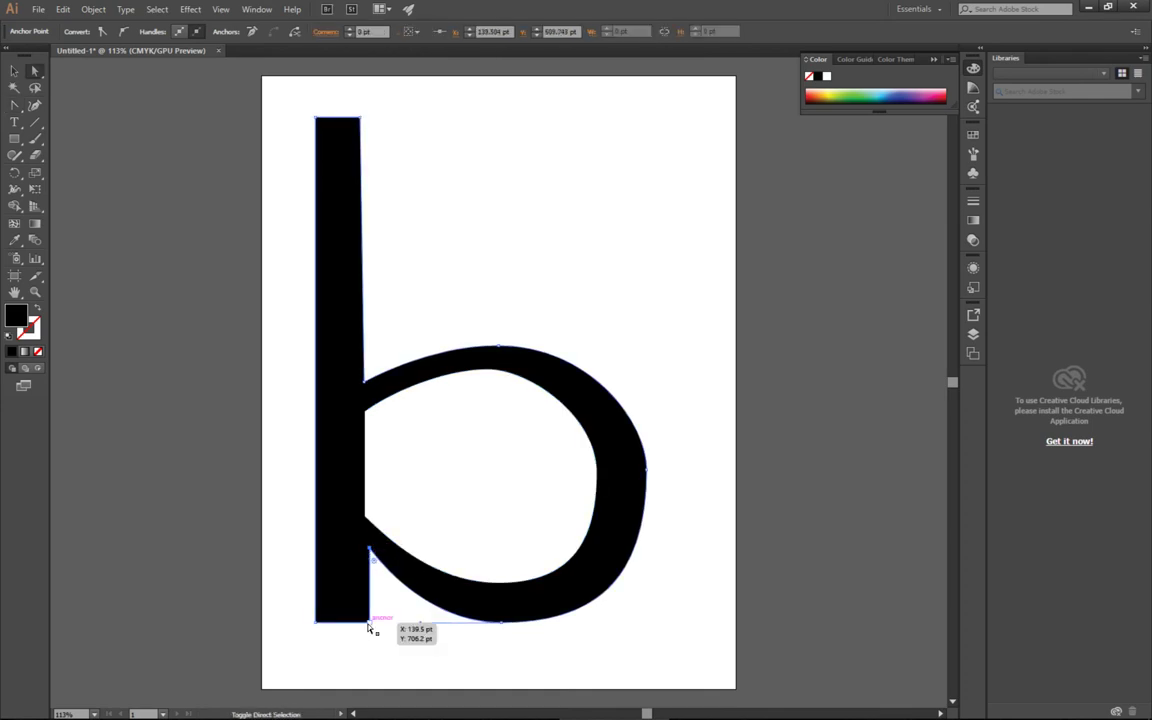
Slim the stem by shifting its bottom-right and top-right corners slightly left.
{"action": "left_click", "coordinate": [369, 627]}
{"action": "left_click_drag", "start_coordinate": [369, 627], "coordinate": [366, 626]}
{"action": "left_click", "coordinate": [366, 381]}
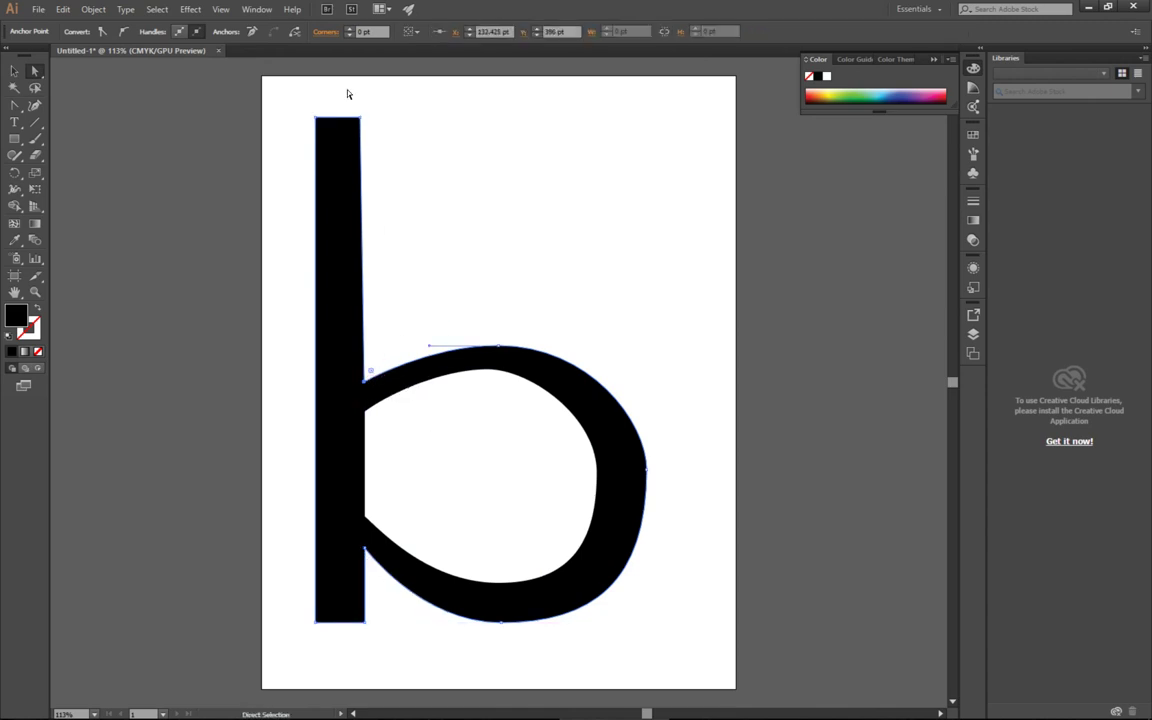
{"action": "mouse_move", "coordinate": [360, 118]}
{"action": "left_mouse_down"}
{"action": "mouse_move", "coordinate": [347, 118]}
{"action": "mouse_move", "coordinate": [373, 116]}
{"action": "mouse_move", "coordinate": [358, 121]}
{"action": "left_mouse_up"}
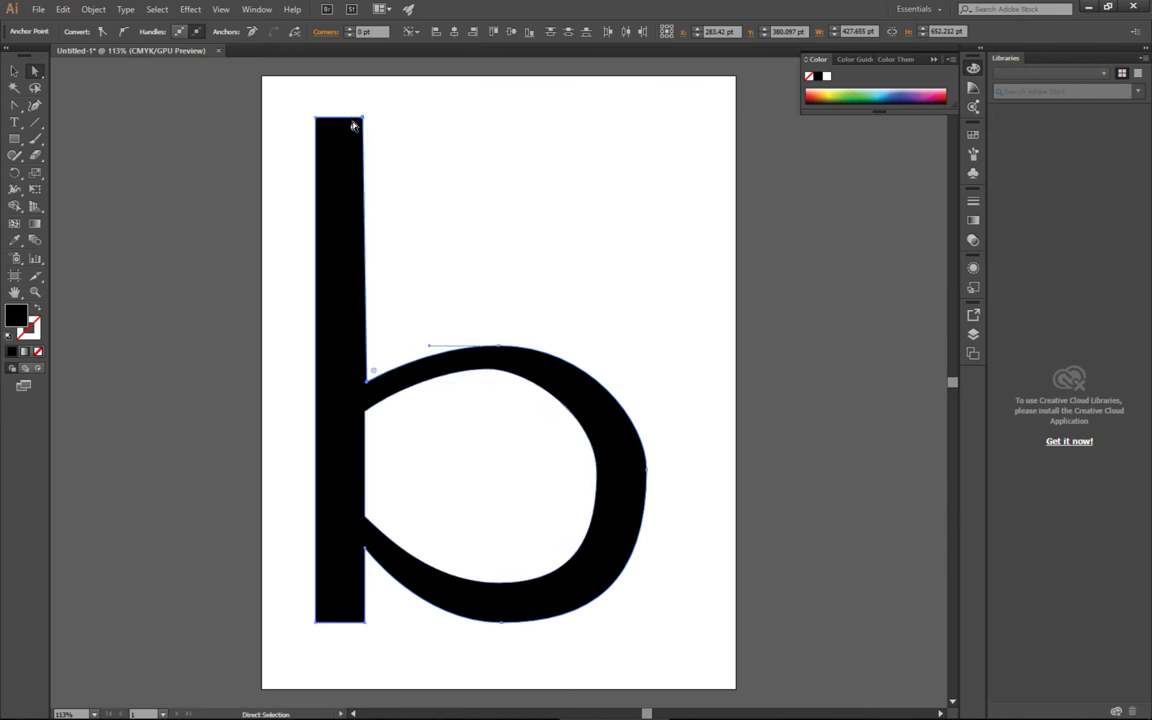
{"action": "left_click", "coordinate": [406, 190]}
{"action": "left_click", "coordinate": [369, 380]}
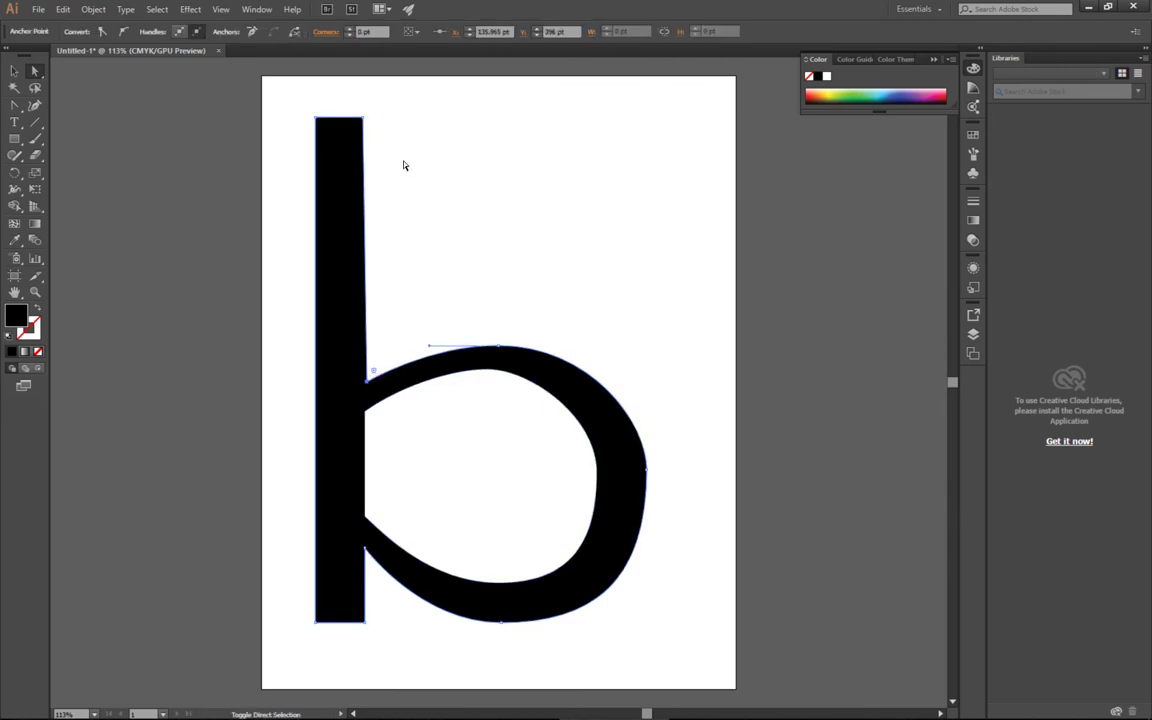
{"action": "left_click_drag", "start_coordinate": [366, 122], "coordinate": [362, 120]}
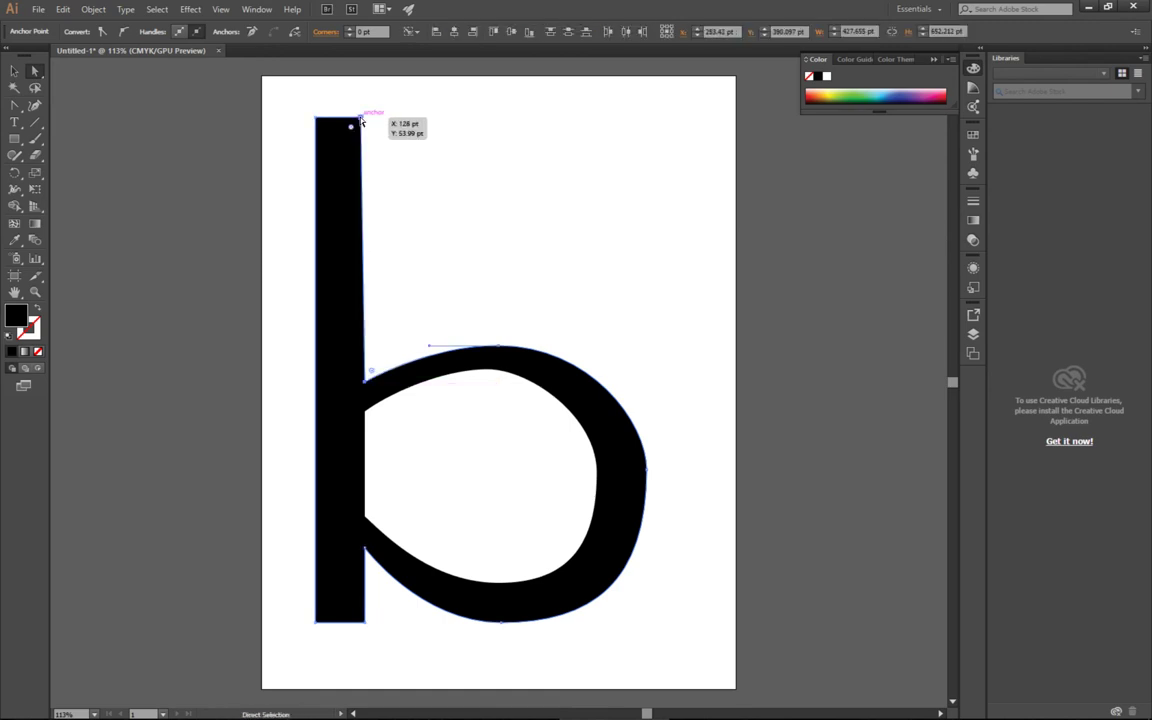
Lengthen the bowl's outer right handles and set them vertical for a fuller, upright curve.
{"action": "left_click", "coordinate": [488, 380]}
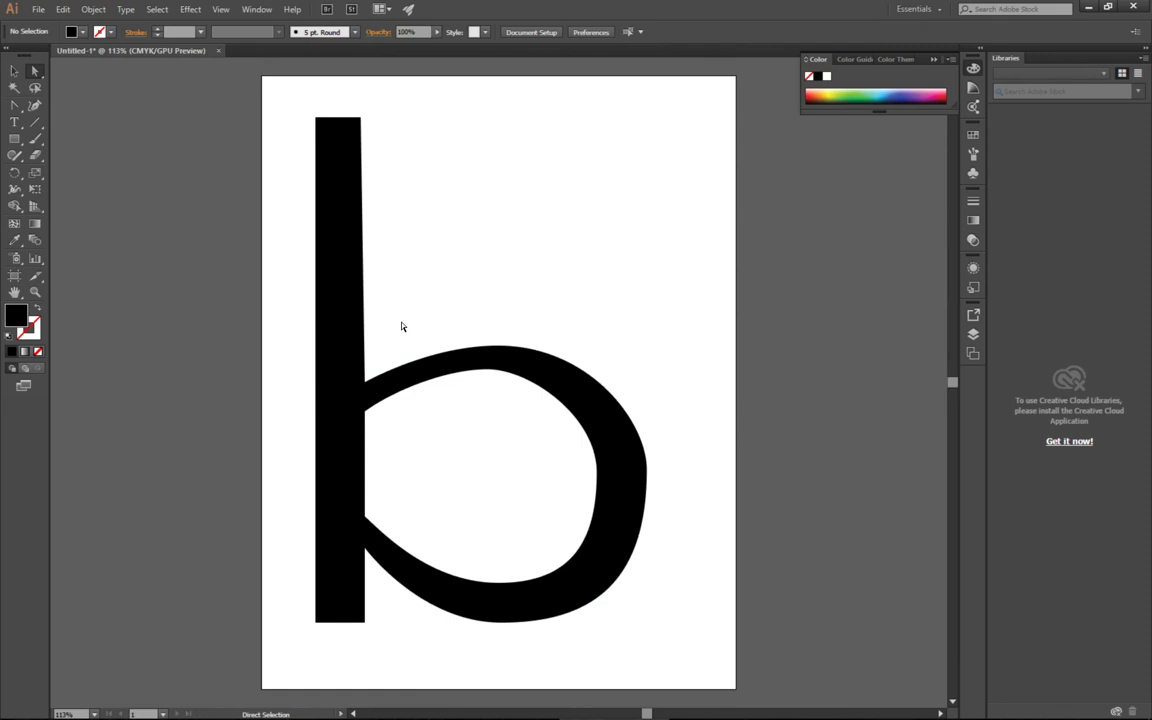
{"action": "left_click", "coordinate": [648, 466]}
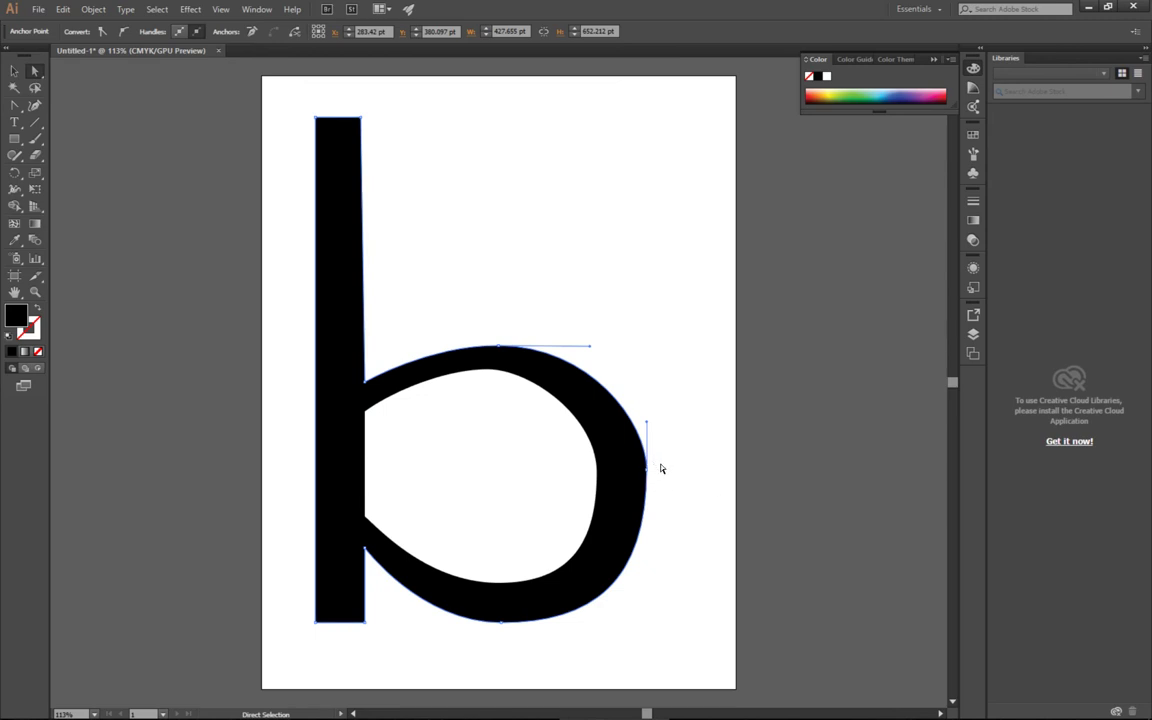
{"action": "left_click_drag", "start_coordinate": [647, 467], "coordinate": [683, 602]}
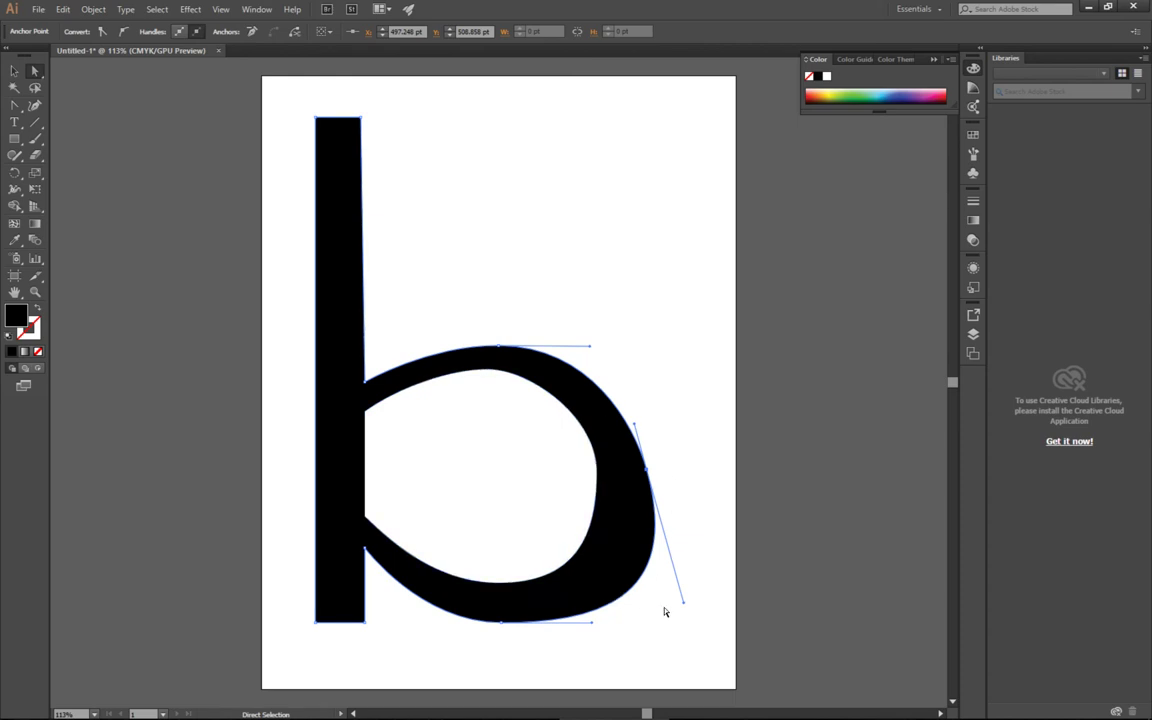
{"action": "left_click_drag", "start_coordinate": [683, 605], "coordinate": [666, 535]}
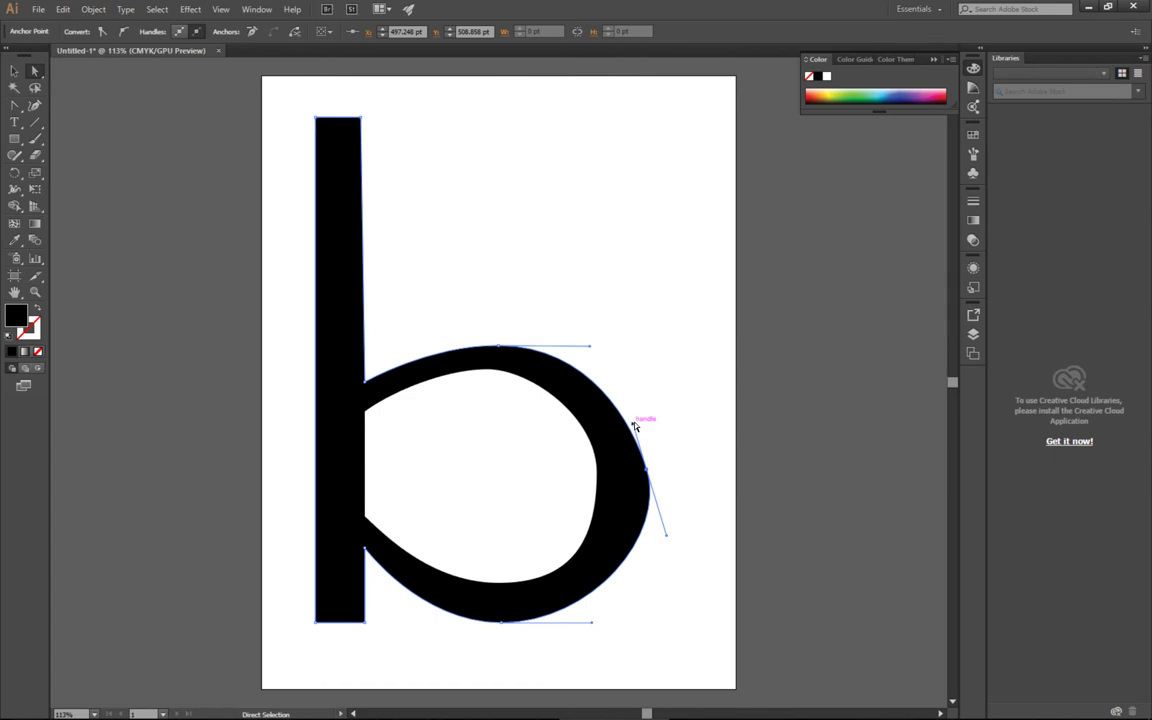
{"action": "left_click_drag", "start_coordinate": [636, 424], "coordinate": [645, 420]}
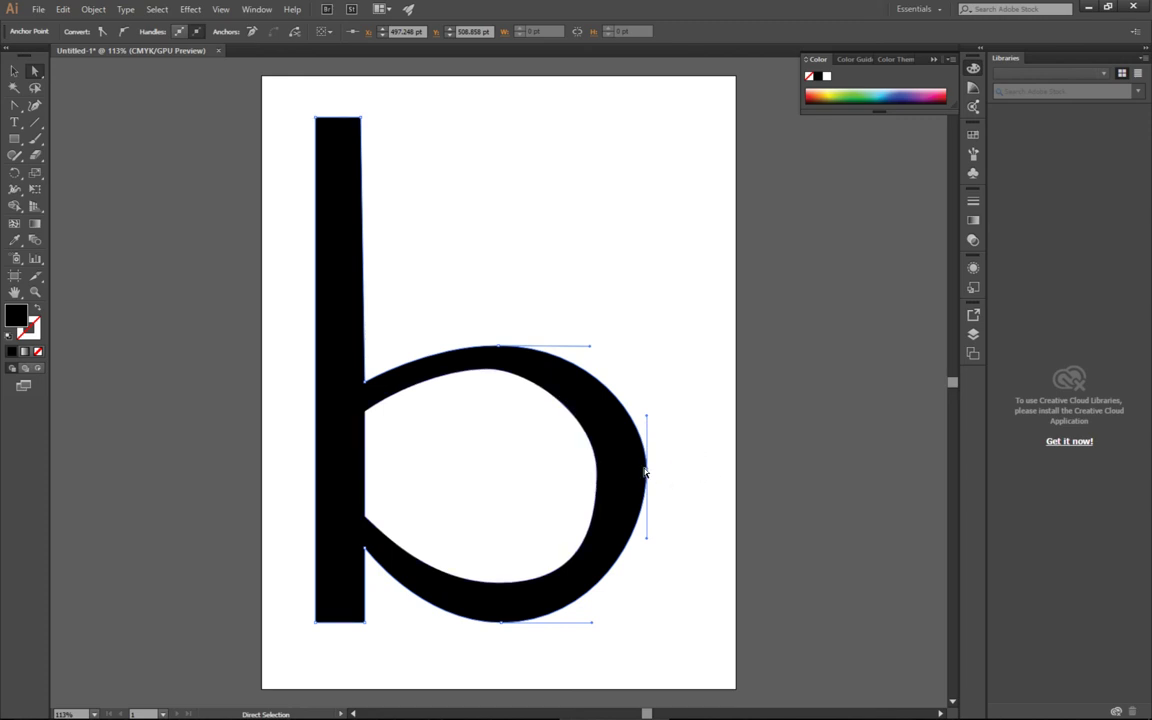
{"action": "left_click_drag", "start_coordinate": [645, 470], "coordinate": [643, 484]}
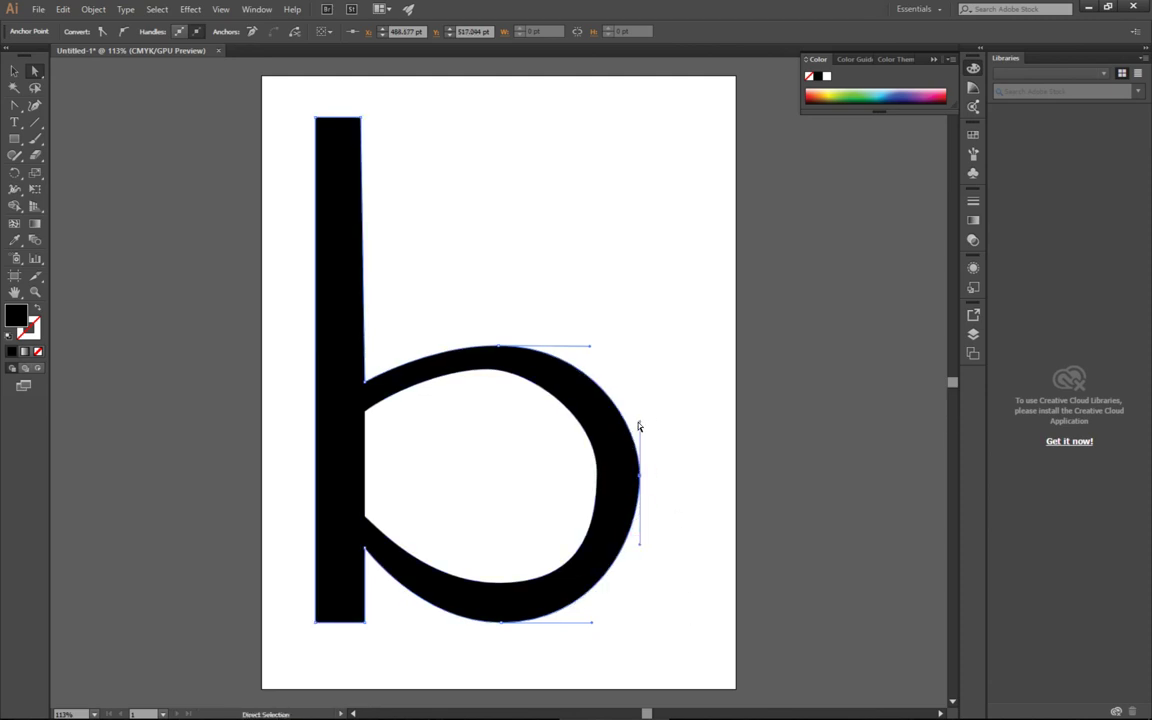
{"action": "mouse_move", "coordinate": [638, 428]}
{"action": "left_mouse_down"}
{"action": "mouse_move", "coordinate": [514, 355]}
{"action": "mouse_move", "coordinate": [640, 422]}
{"action": "left_mouse_up"}
{"action": "left_click_drag", "start_coordinate": [640, 545], "coordinate": [639, 562]}
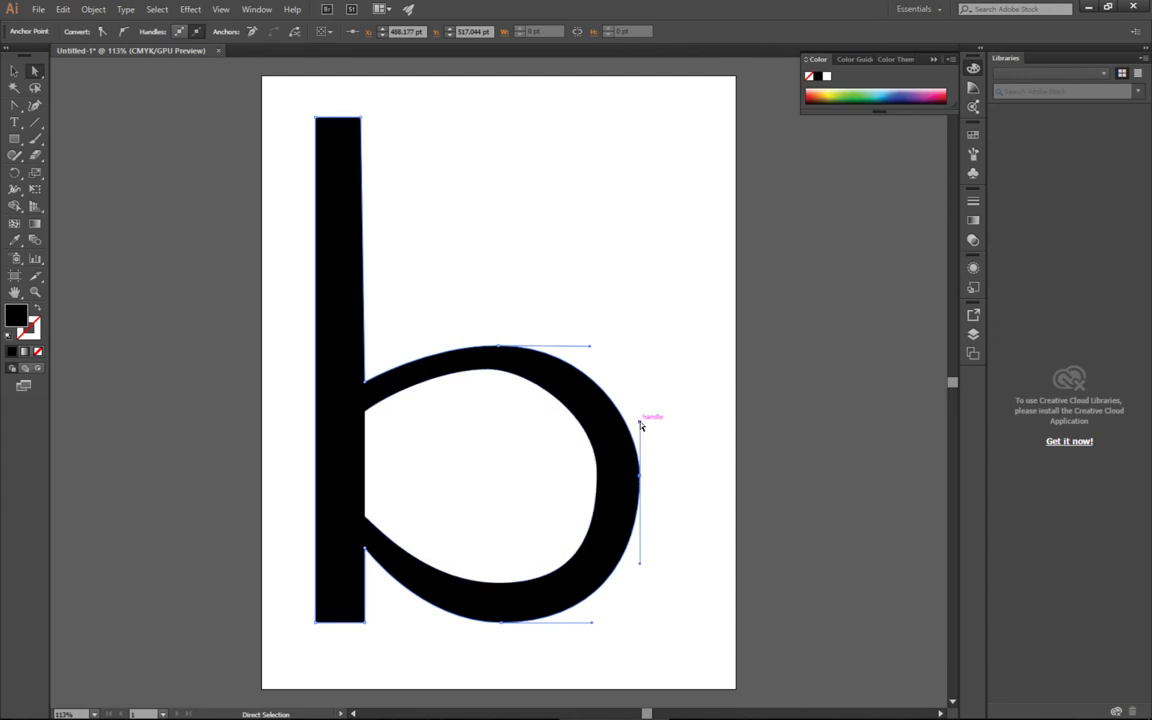
{"action": "left_click_drag", "start_coordinate": [640, 420], "coordinate": [640, 403]}
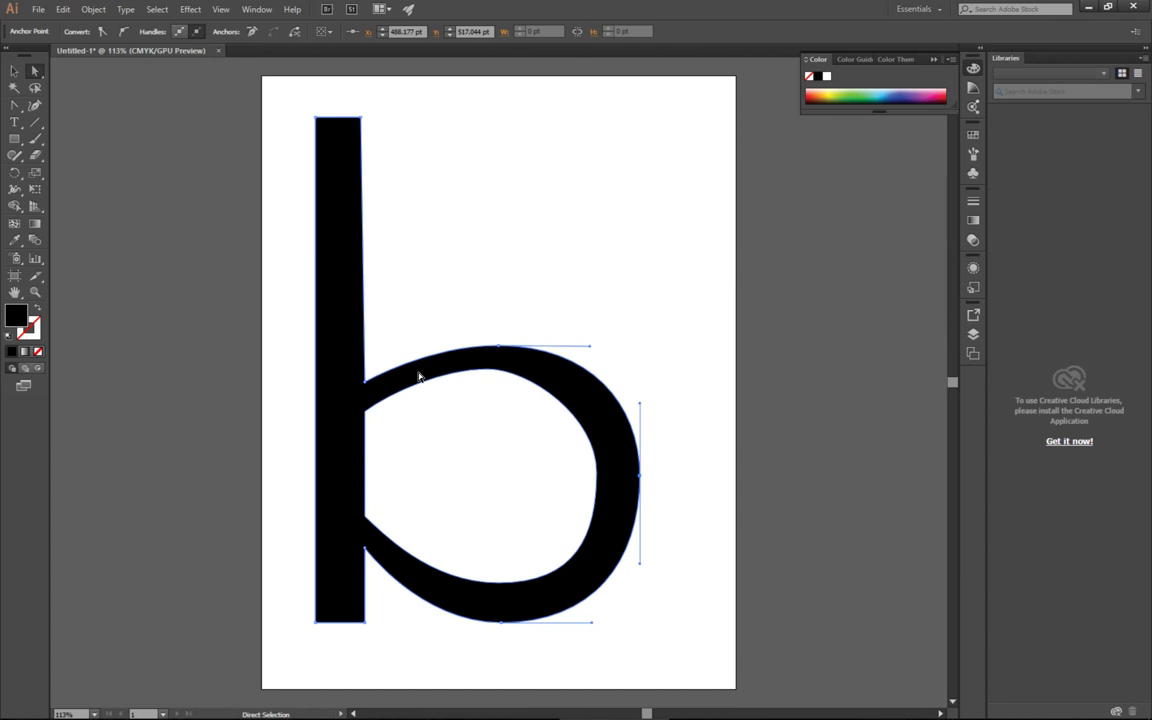
Nudge the inner bowl's top anchor left and flatten the upper curve of the counter.
{"action": "left_click", "coordinate": [491, 375]}
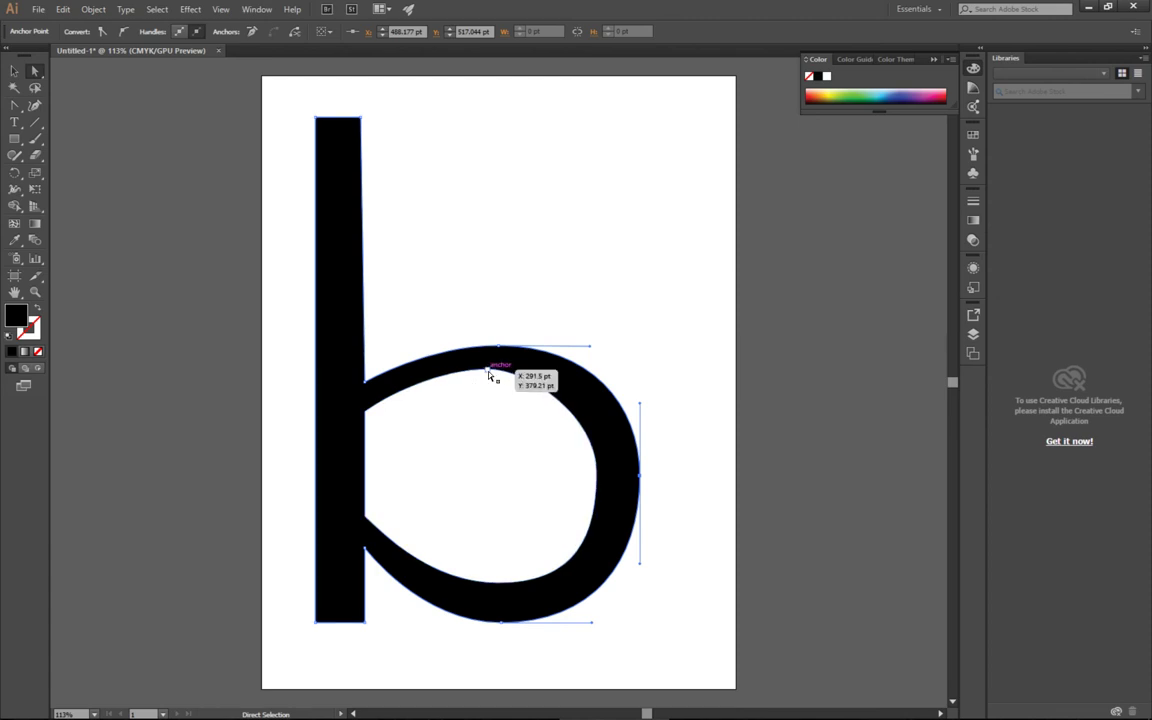
{"action": "left_click_drag", "start_coordinate": [483, 375], "coordinate": [500, 375]}
{"action": "left_click", "coordinate": [500, 346]}
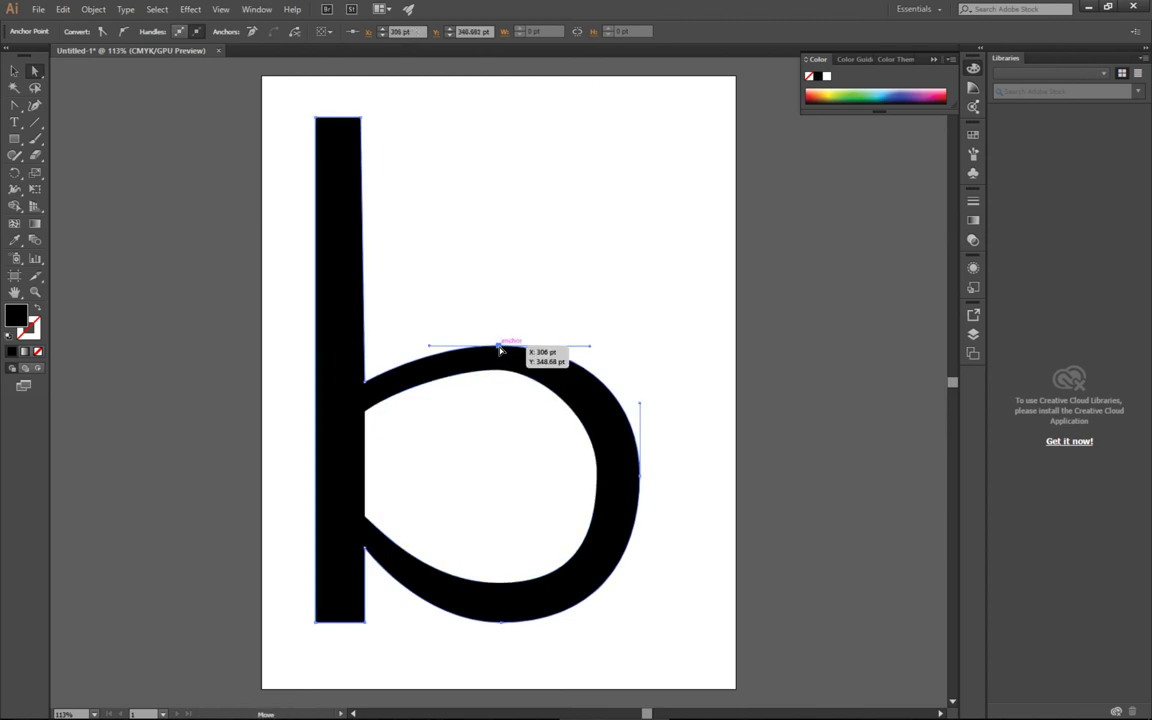
{"action": "left_click", "coordinate": [500, 376]}
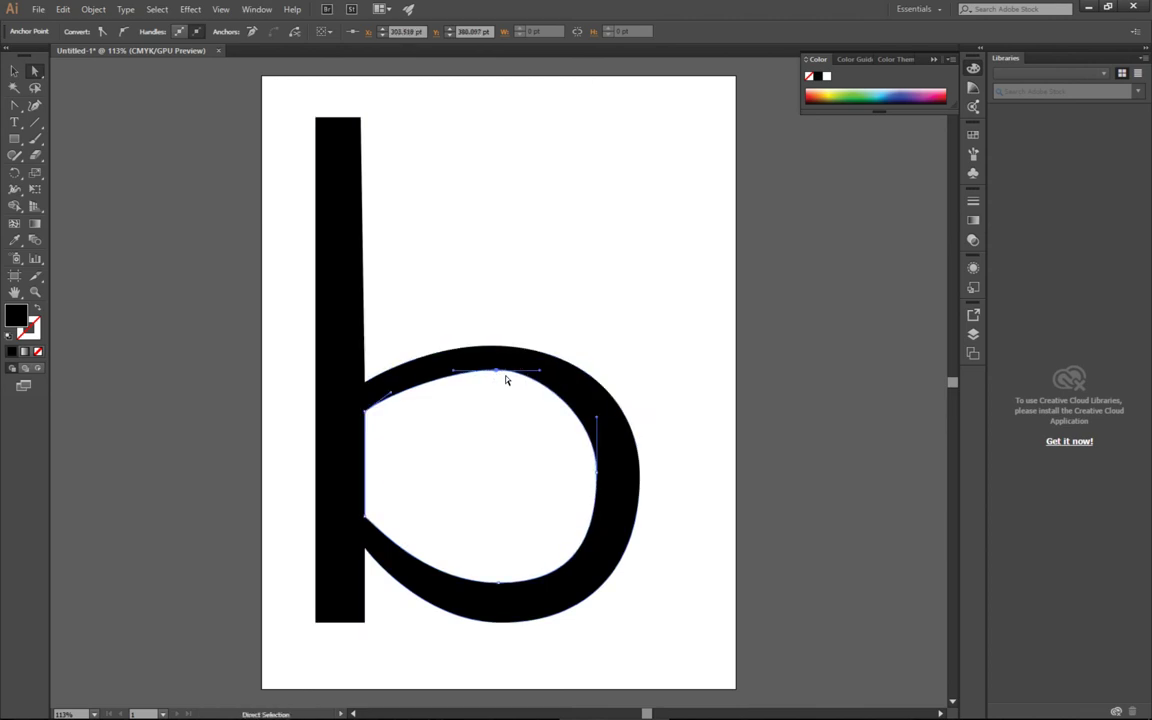
{"action": "left_click", "coordinate": [490, 375]}
{"action": "left_click_drag", "start_coordinate": [490, 374], "coordinate": [489, 371]}
{"action": "left_click", "coordinate": [500, 352]}
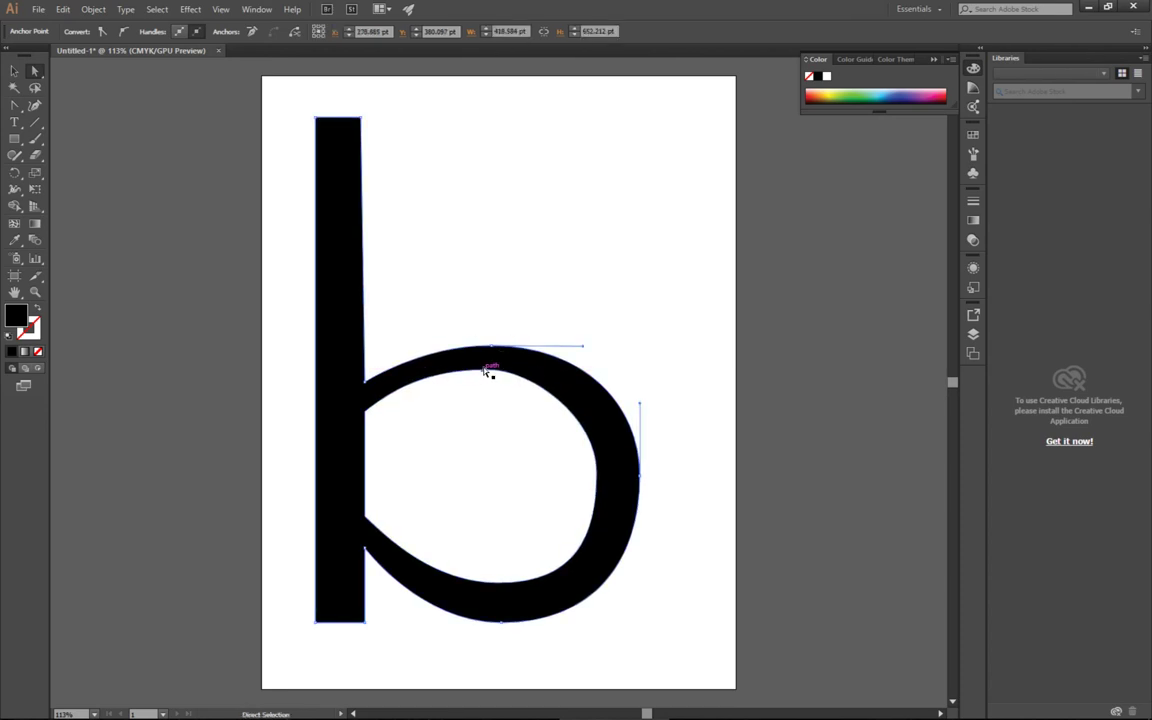
{"action": "left_click_drag", "start_coordinate": [594, 429], "coordinate": [490, 385]}
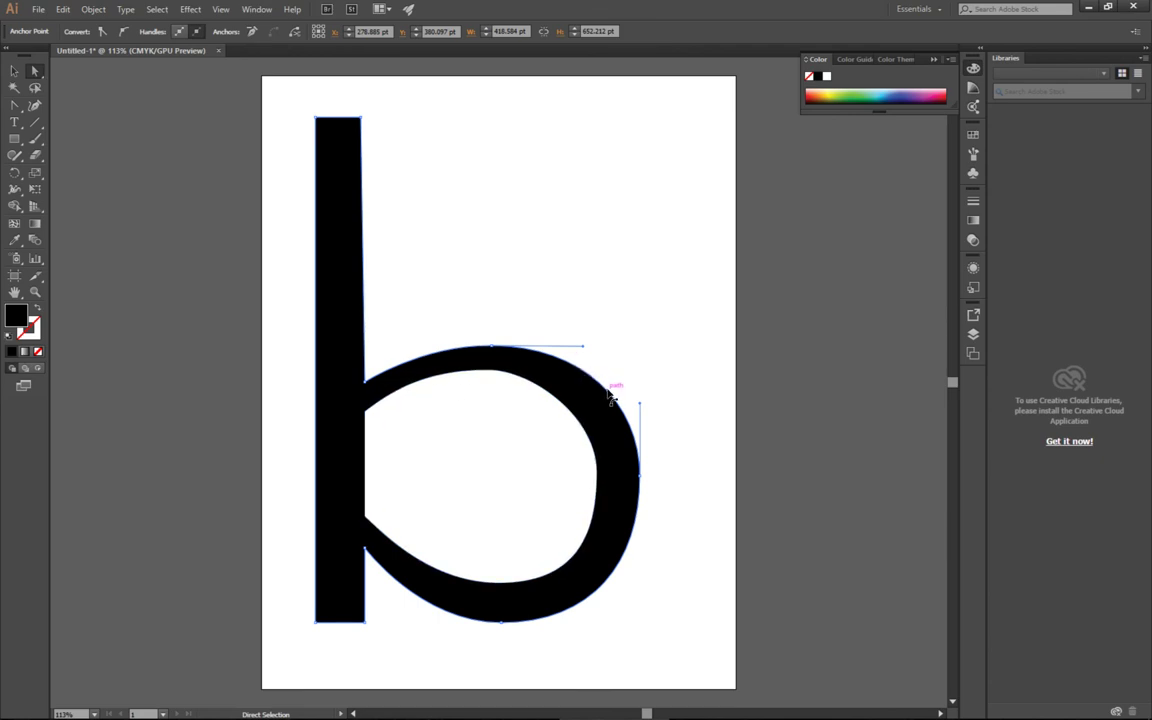
Try bulging the bowl's outer upper-right curve, undoing the reshapes that look wrong.
{"action": "left_click_drag", "start_coordinate": [620, 399], "coordinate": [636, 384]}
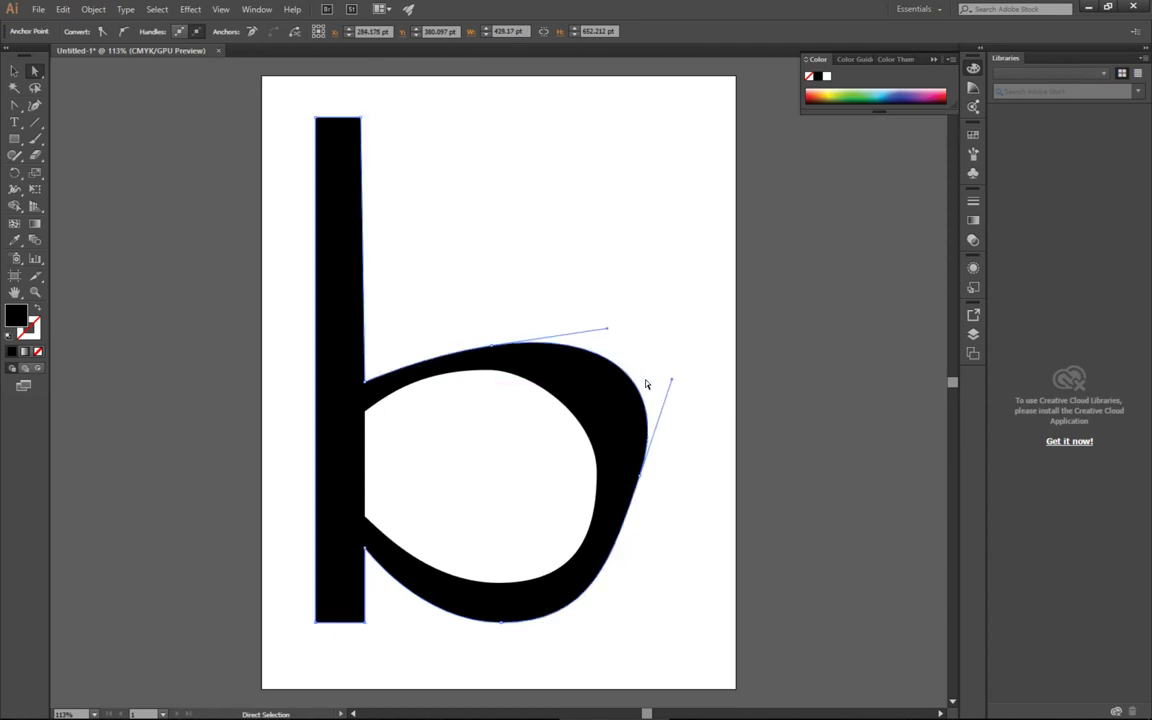
{"action": "key", "text": "v"}
{"action": "key", "text": "ctrl+z"}
{"action": "key", "text": "a"}
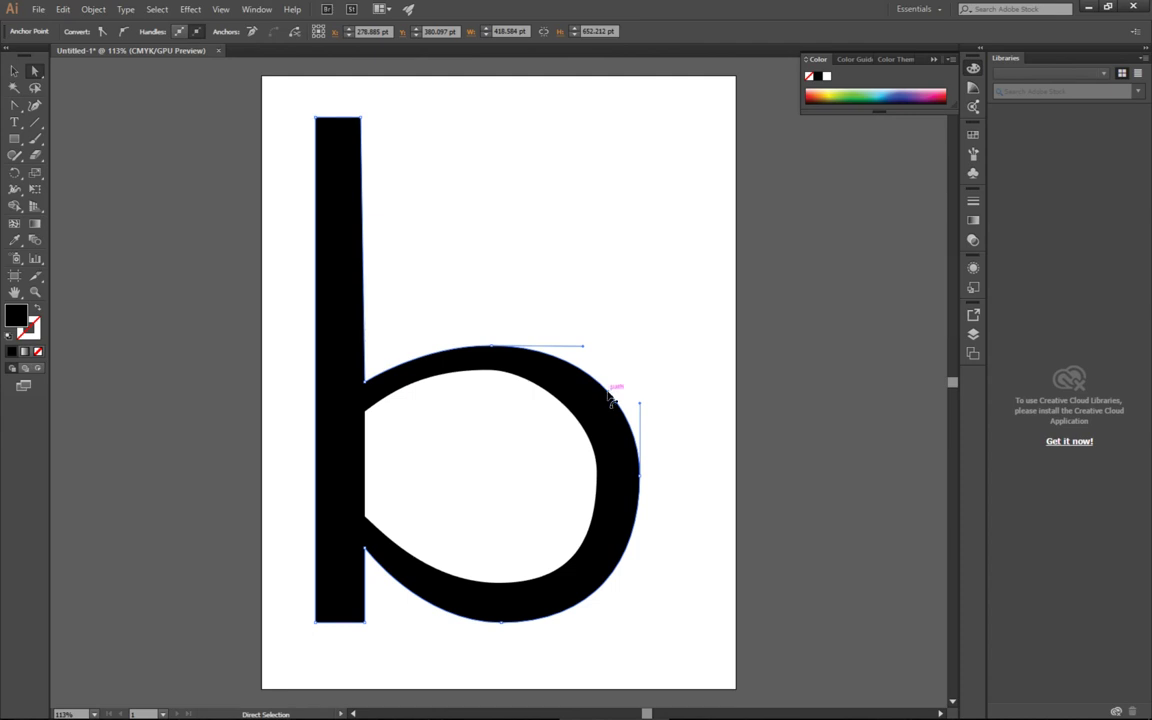
{"action": "left_click_drag", "start_coordinate": [613, 388], "coordinate": [623, 384]}
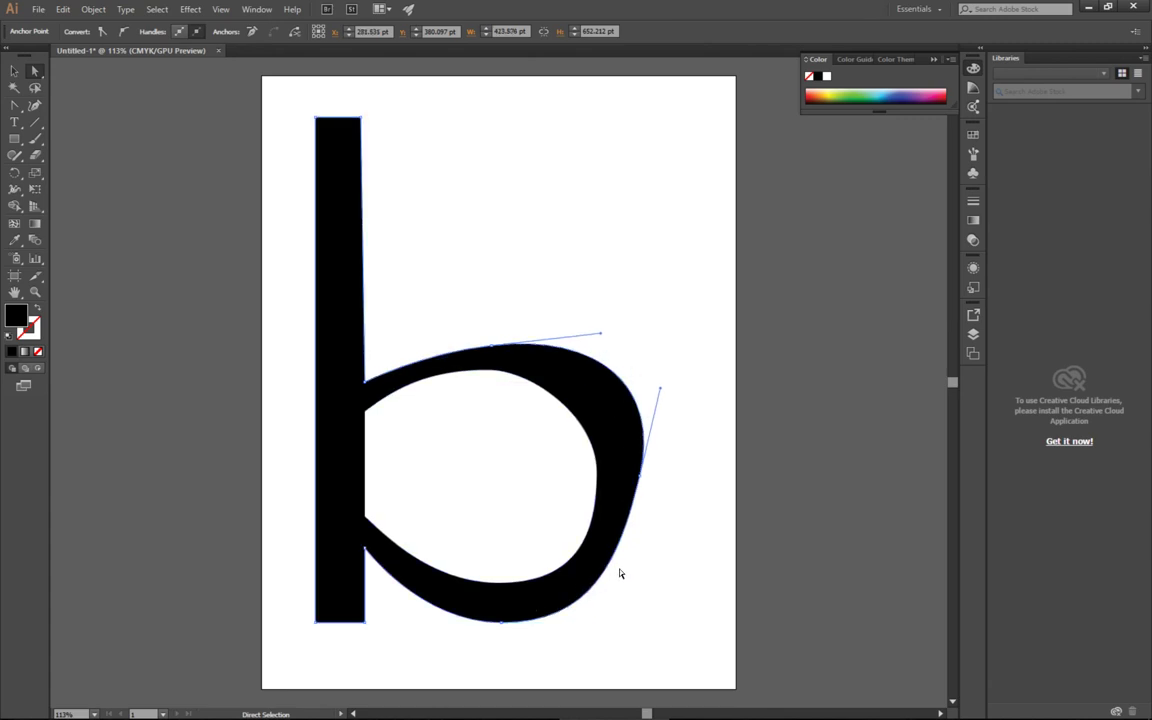
{"action": "key", "text": "ctrl+z"}
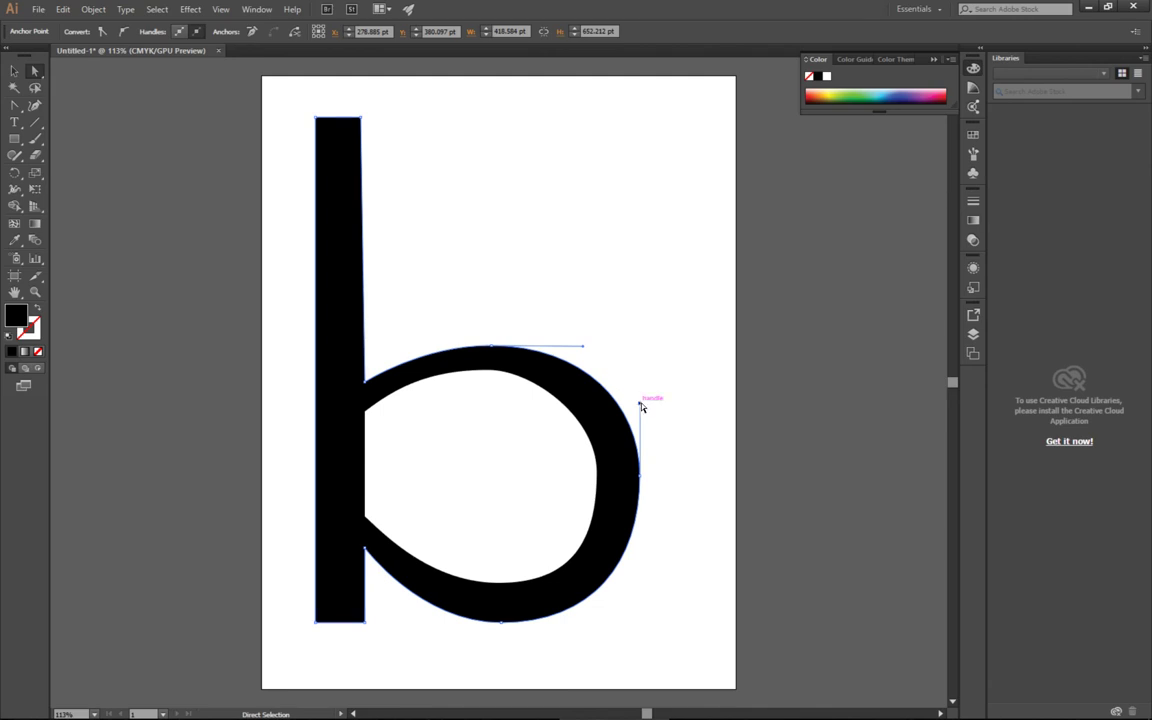
Adjust the right and top anchors' handles so the outer right side curves smoothly, reverting the extra bulge.
{"action": "left_click_drag", "start_coordinate": [642, 404], "coordinate": [641, 383]}
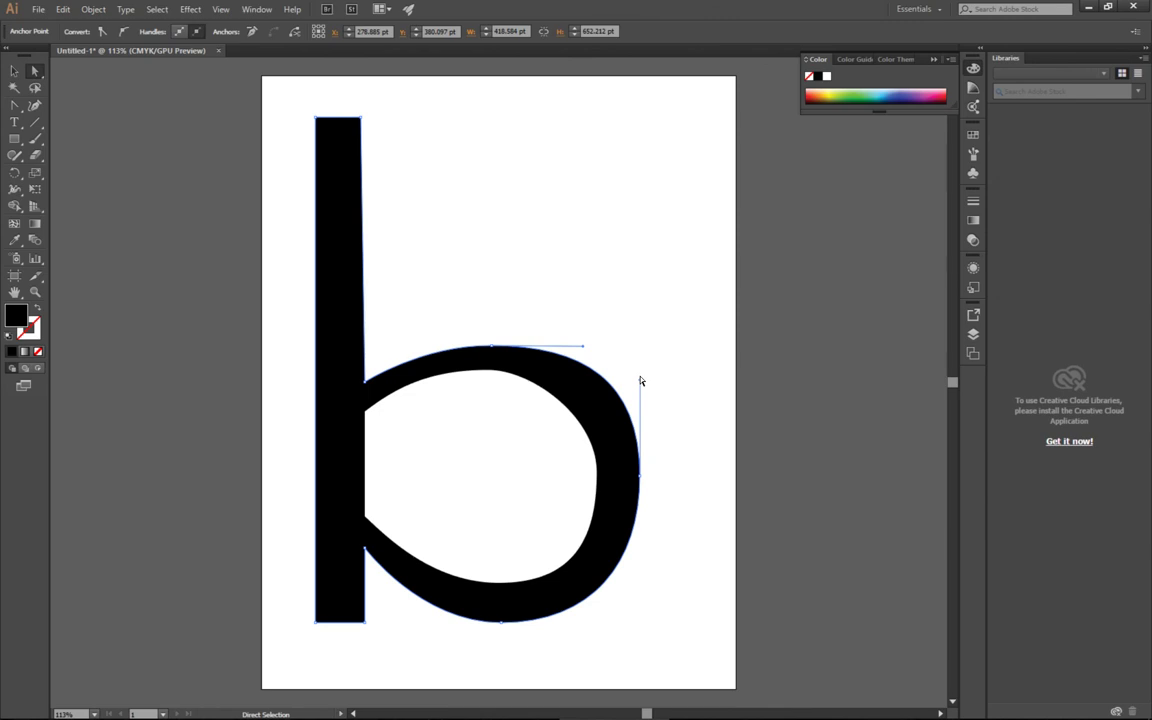
{"action": "mouse_move", "coordinate": [586, 349]}
{"action": "left_mouse_down"}
{"action": "mouse_move", "coordinate": [607, 342]}
{"action": "mouse_move", "coordinate": [575, 348]}
{"action": "left_mouse_up"}
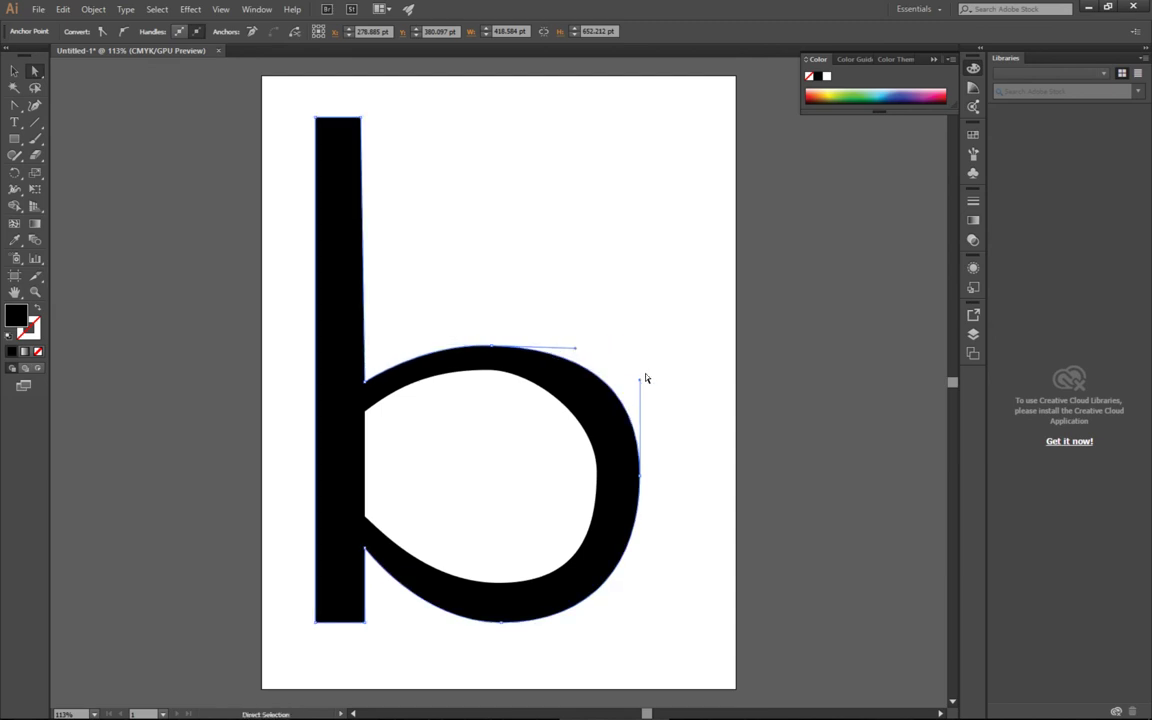
{"action": "left_click_drag", "start_coordinate": [642, 383], "coordinate": [636, 404]}
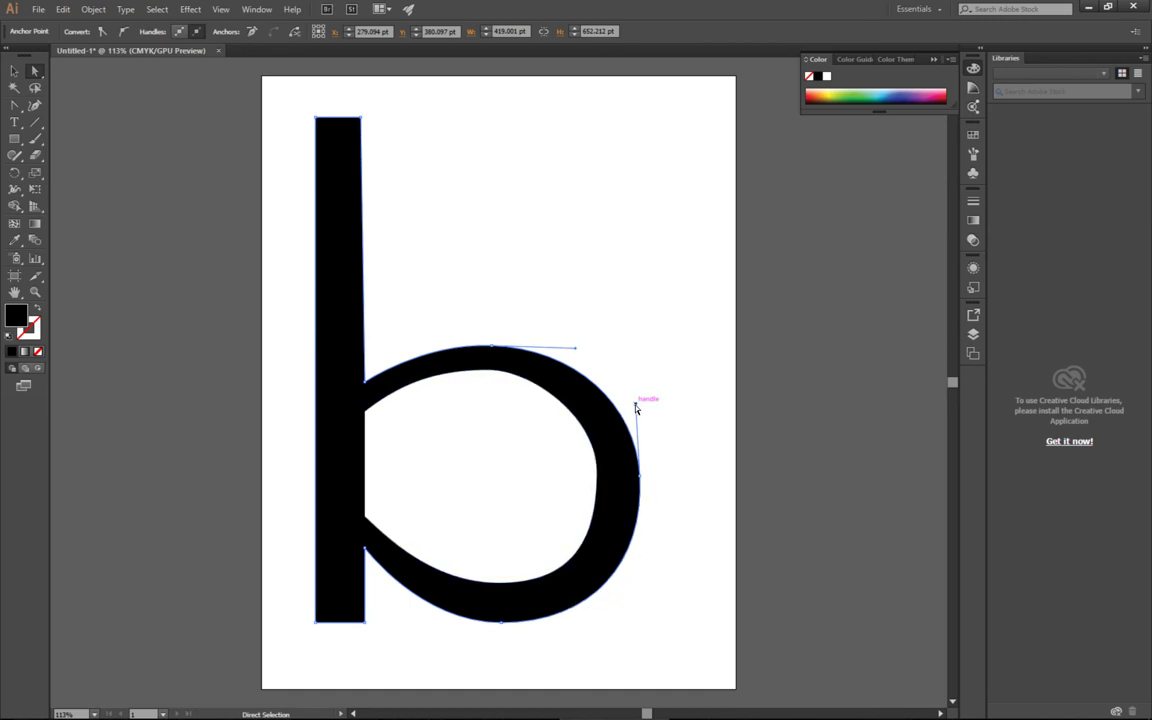
{"action": "left_click_drag", "start_coordinate": [636, 405], "coordinate": [668, 342]}
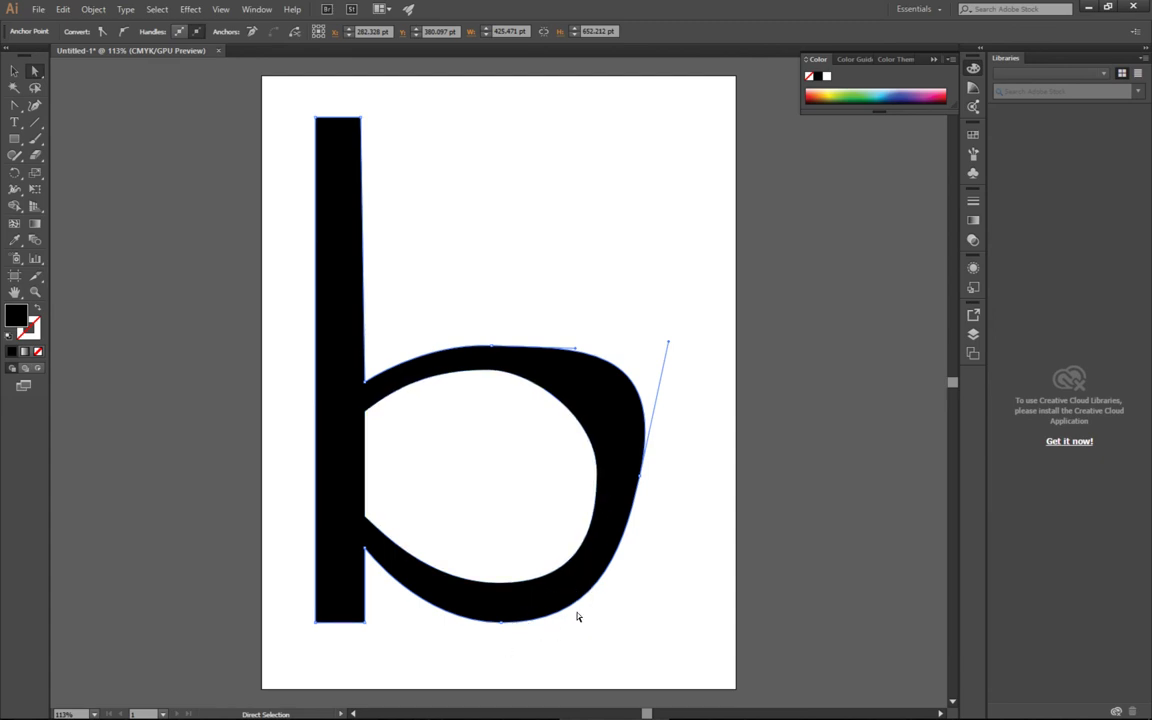
{"action": "key", "text": "ctrl+z"}
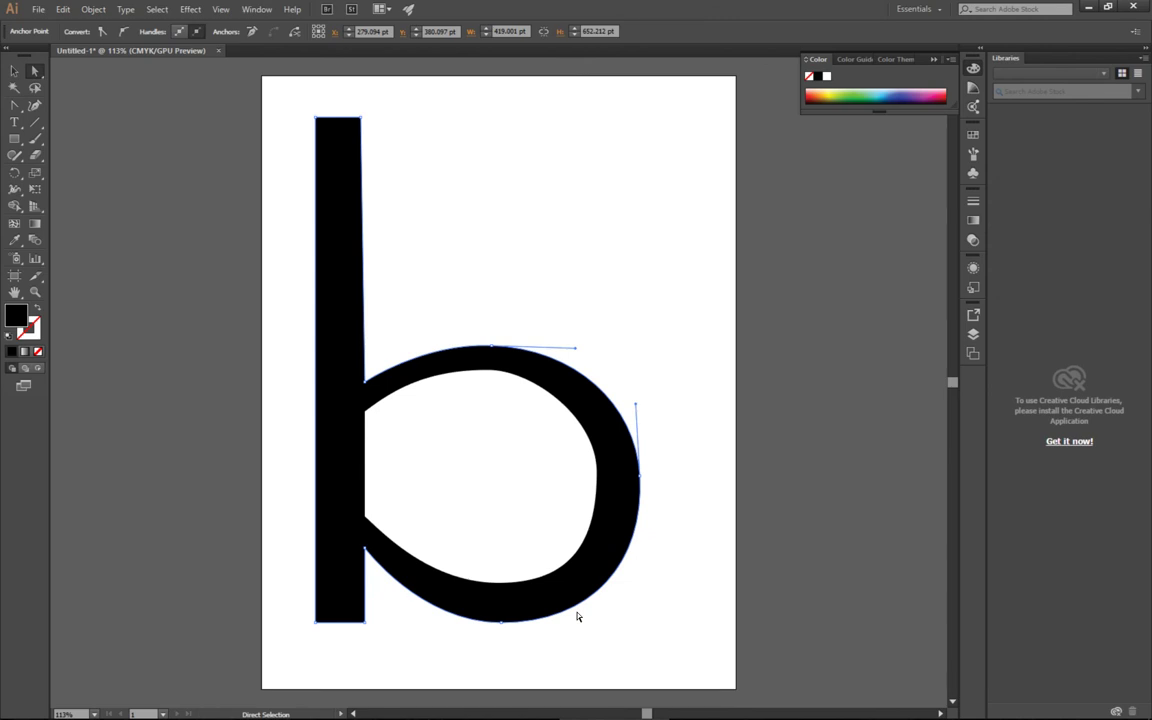